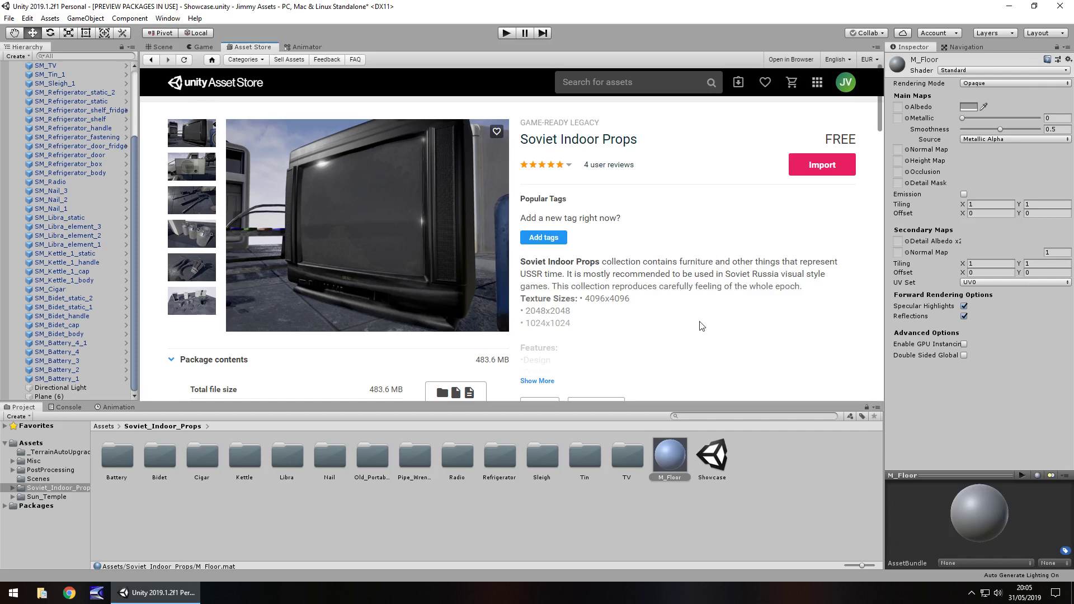
- Open the Scene view and examine the refrigerators, television and milk cans of the Soviet indoor props showcase
click(162, 47)
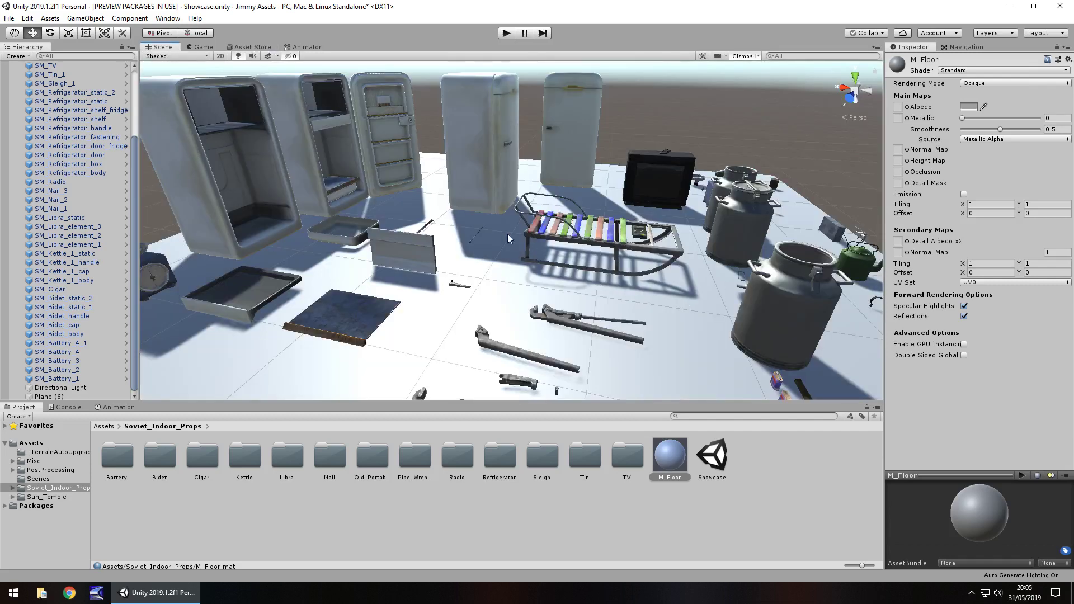
alt+drag(510, 202, 468, 269)
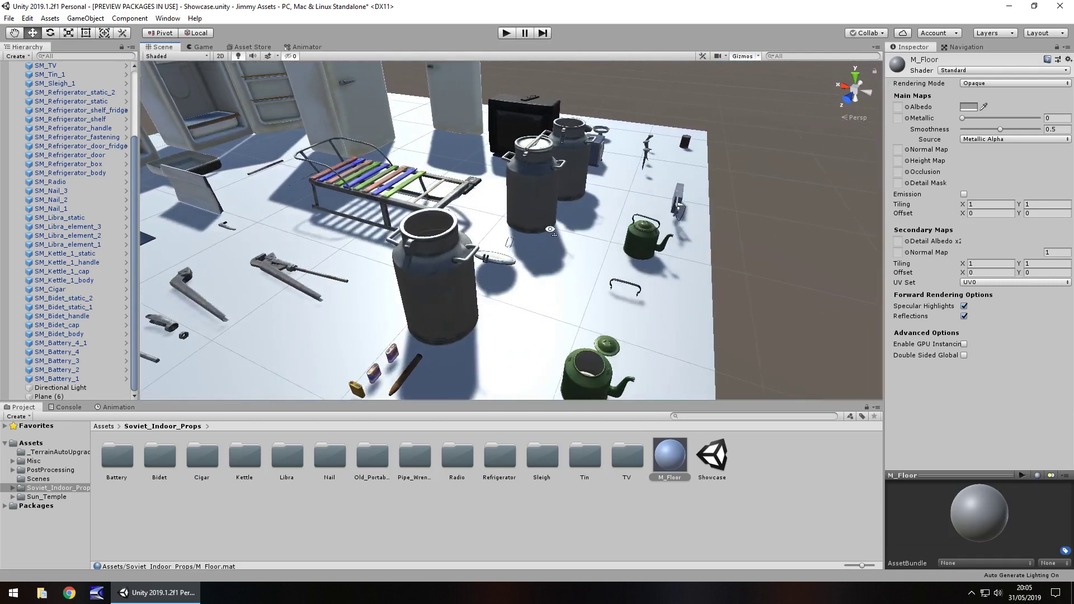
right_drag(550, 229, 438, 214)
key(a)
key(w)
scroll(565, 121, down, 8)
alt+drag(511, 227, 472, 286)
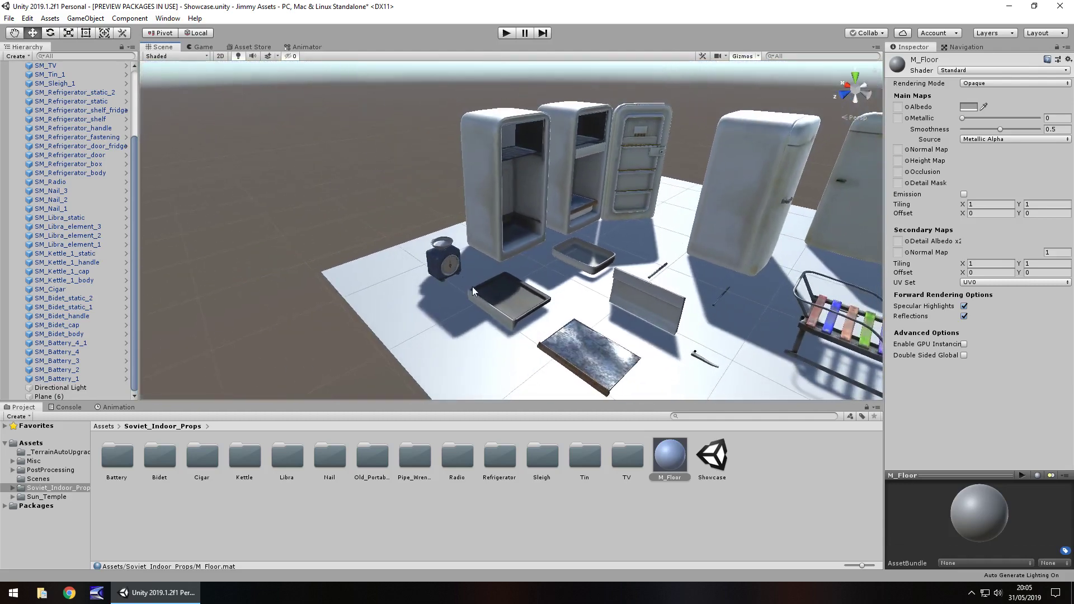
key(d)
right_drag(472, 286, 692, 276)
key(w)
scroll(619, 317, up, 2)
mouse_move(619, 317)
middle_down()
mouse_move(606, 300)
mouse_move(607, 316)
middle_up()
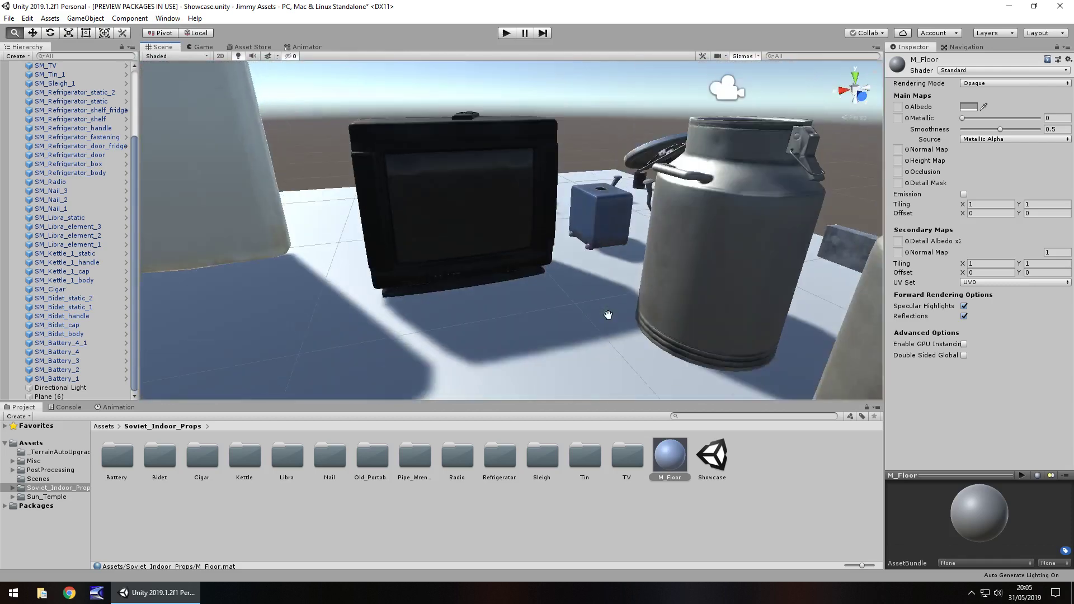
alt+right_drag(607, 315, 637, 296)
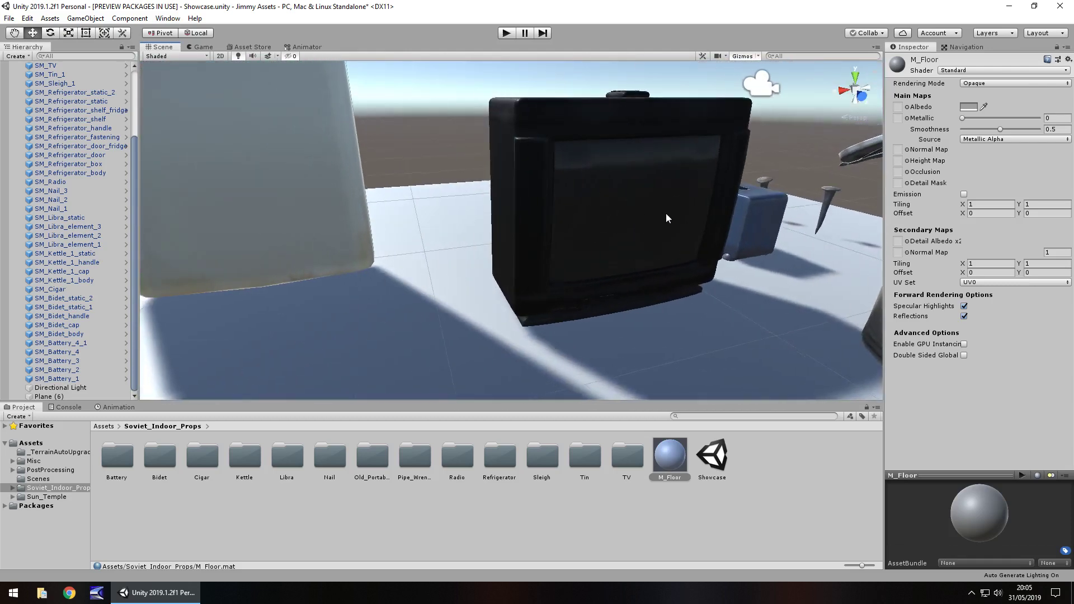
scroll(665, 217, down, 5)
middle_drag(584, 219, 527, 216)
right_drag(527, 218, 460, 245)
scroll(530, 252, down, 4)
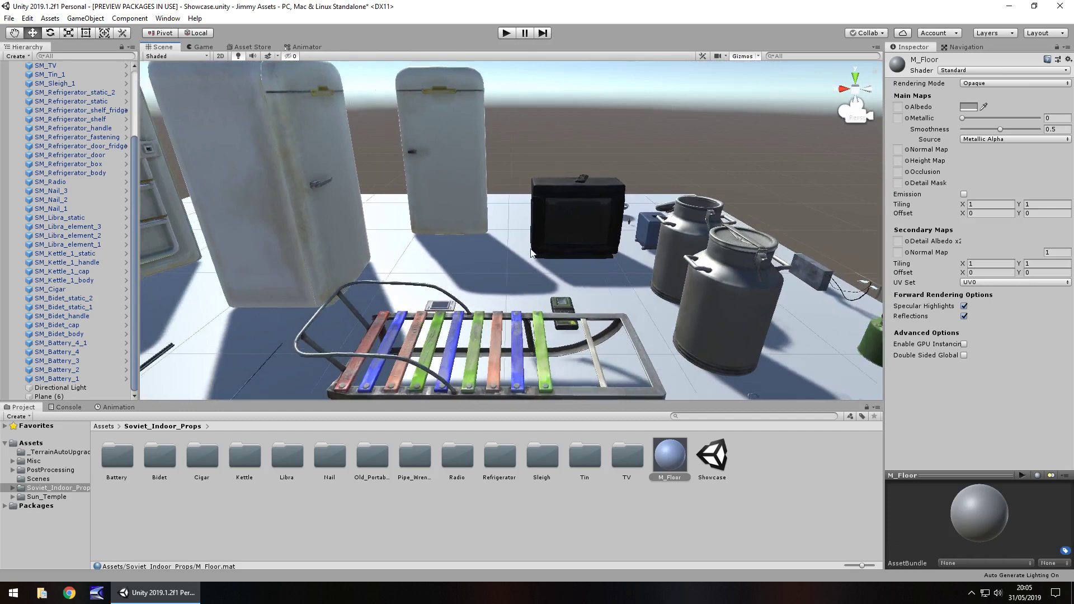
- Examine the sleigh, wrenches, kettles and small props on the floor, plus the scale and trays near the open refrigerators
right_drag(530, 253, 495, 299)
right_drag(430, 187, 463, 219)
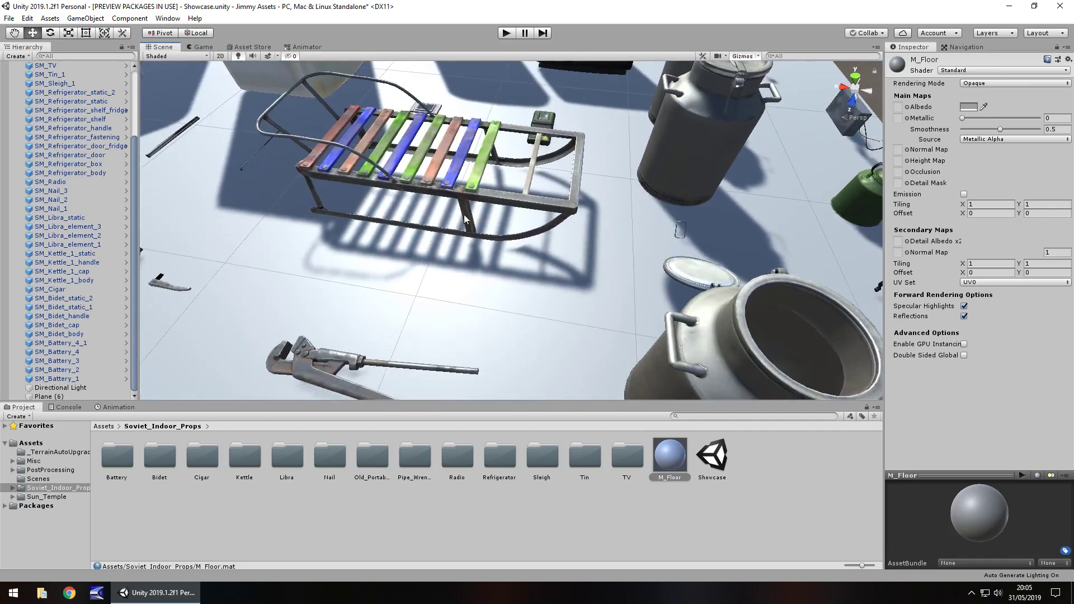
middle_drag(643, 321, 482, 335)
scroll(483, 335, down, 4)
middle_drag(715, 386, 520, 335)
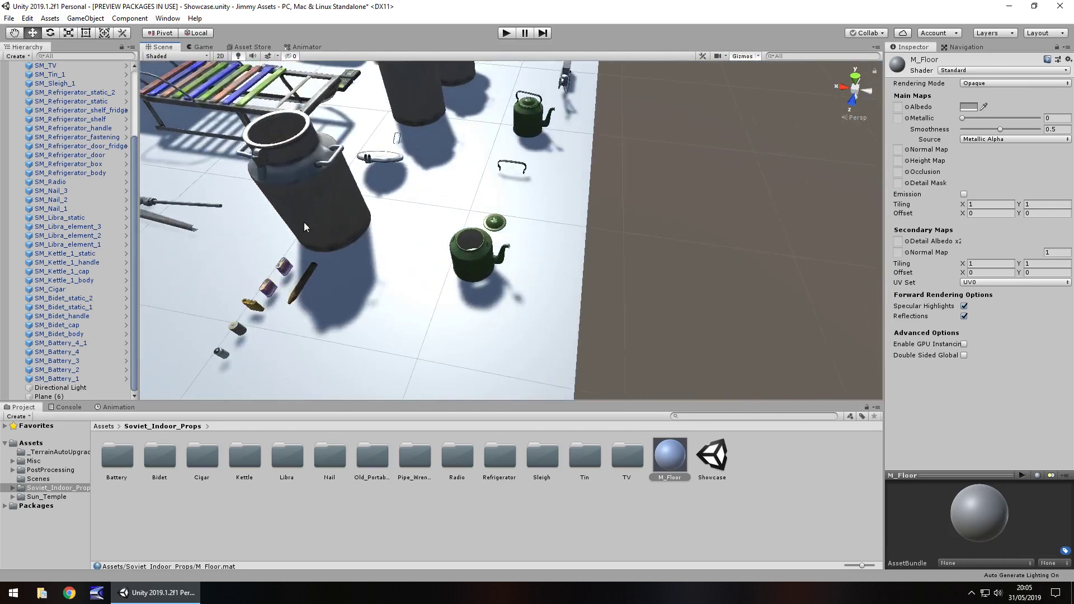
alt+drag(304, 222, 337, 254)
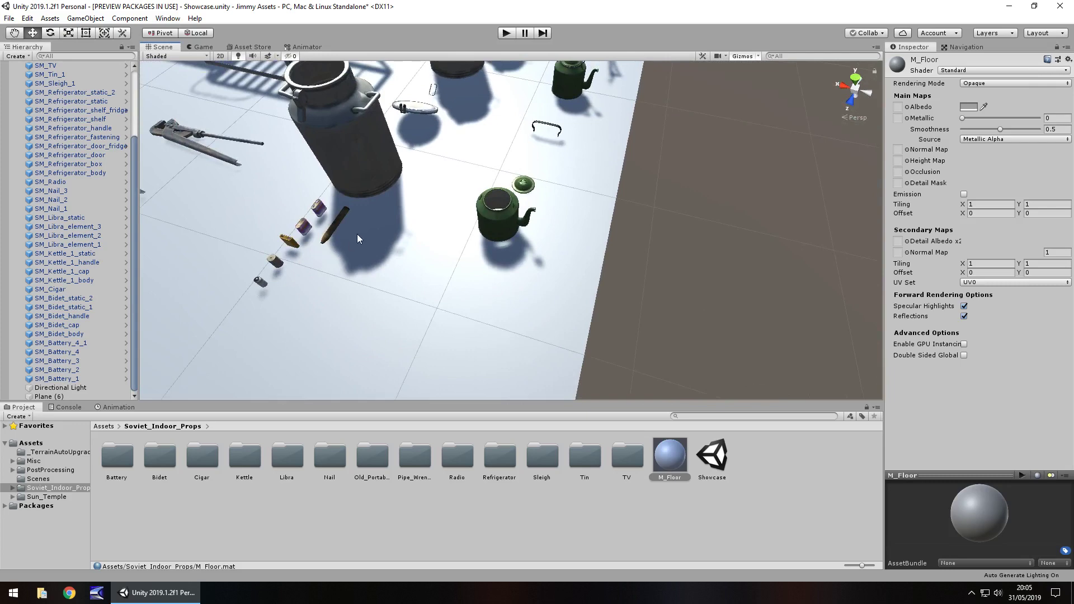
right_drag(499, 249, 529, 170)
key(a)
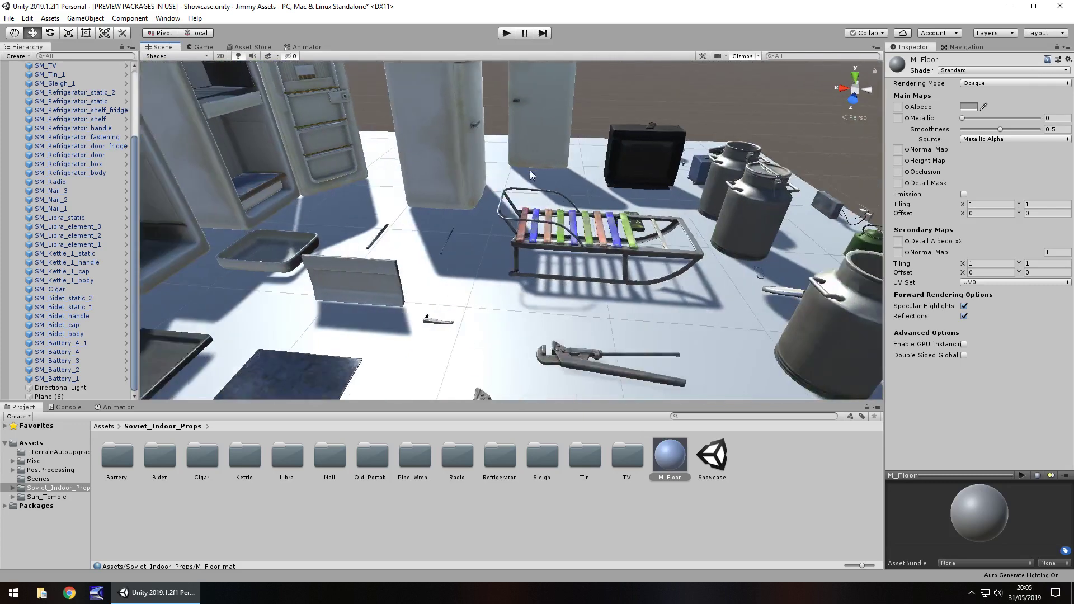
alt+drag(529, 170, 546, 220)
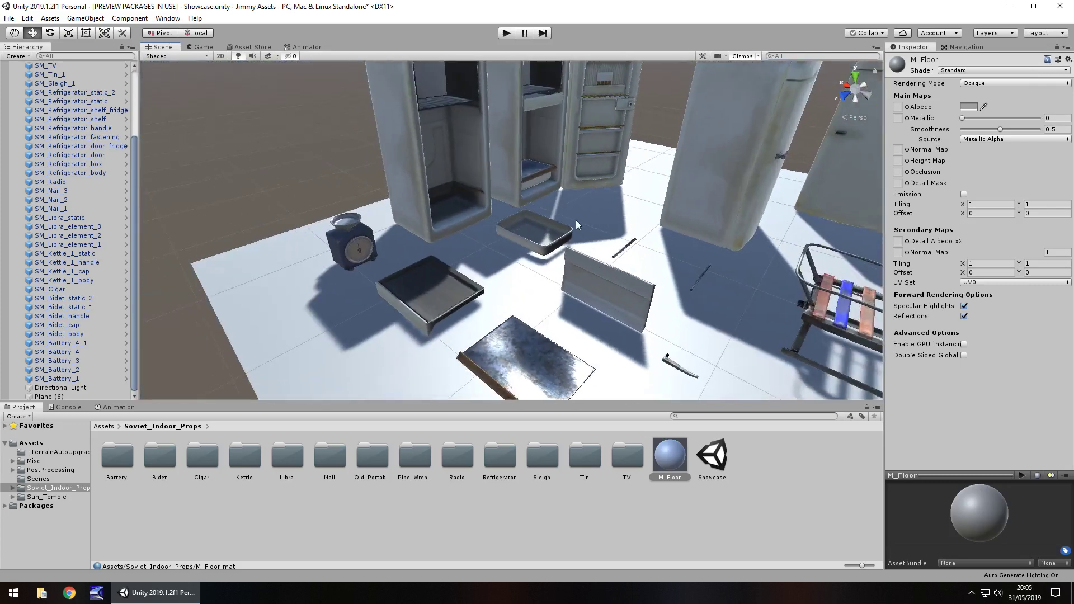
alt+drag(592, 207, 551, 211)
right_drag(551, 211, 469, 217)
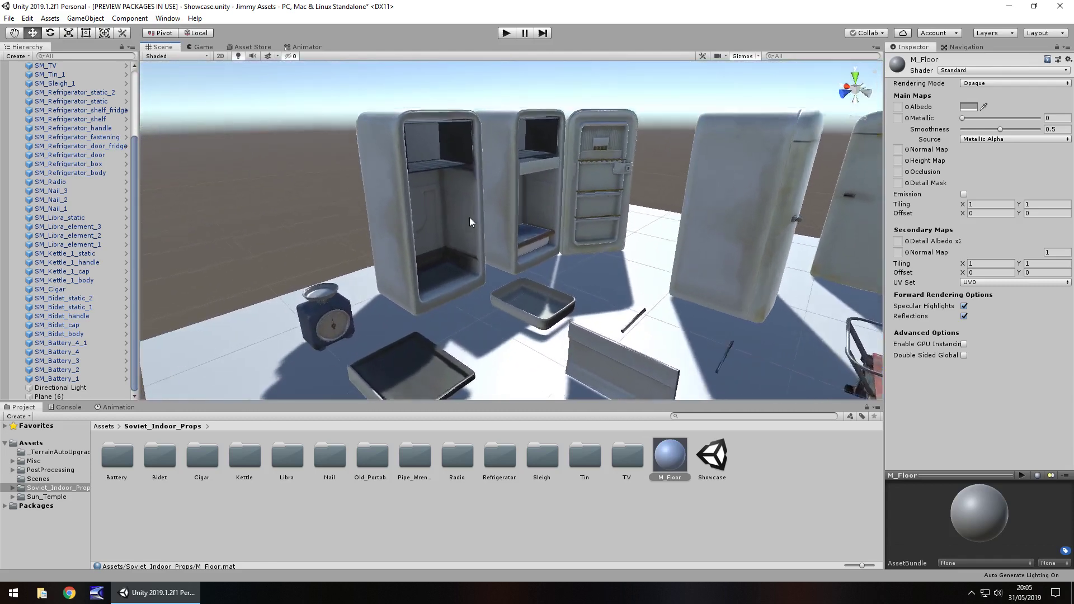
- Select the open refrigerator body and set the normal map strength of its M_Refrigerator material to 2.25
scroll(468, 217, up, 3)
right_drag(495, 287, 494, 271)
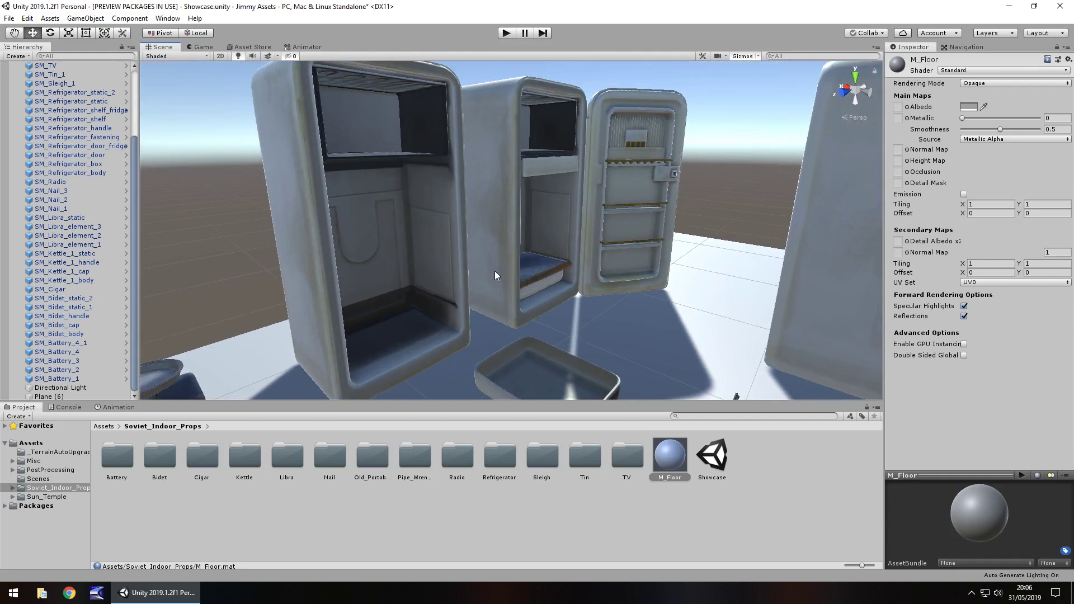
click(443, 254)
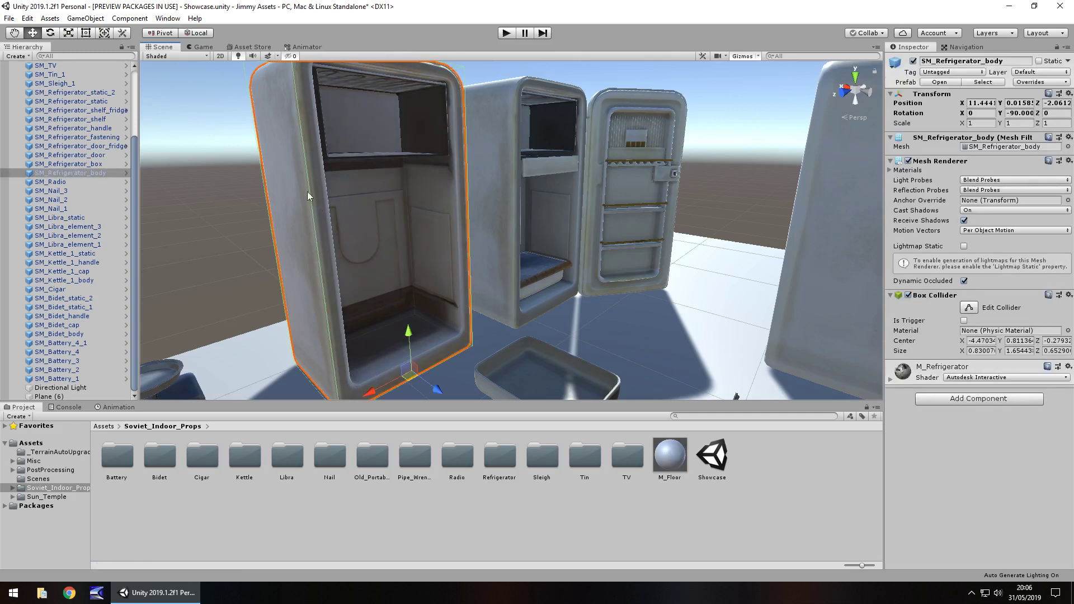
click(891, 377)
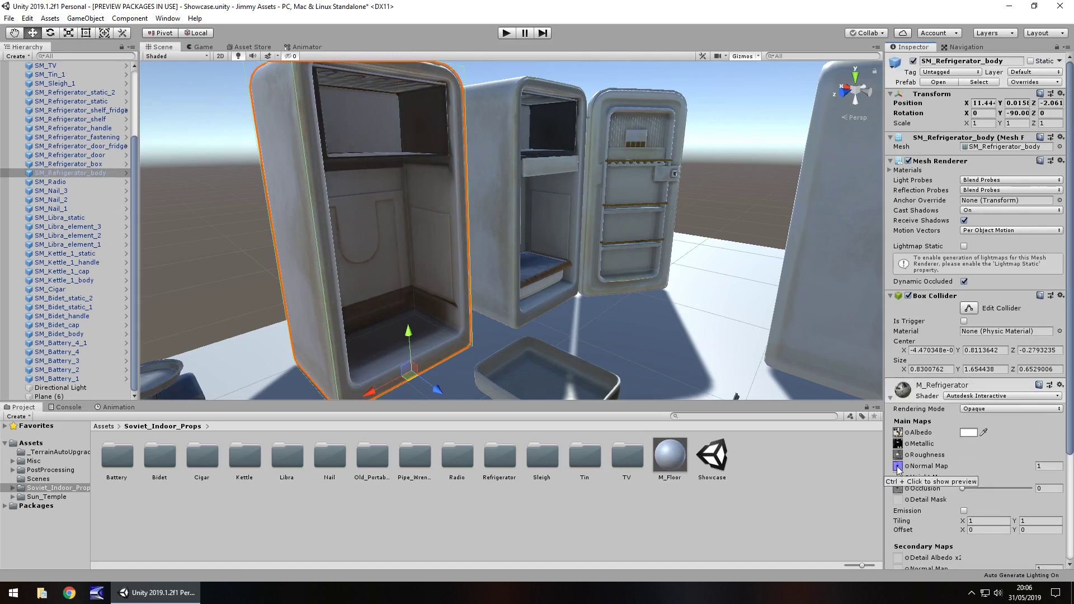
drag(991, 472, 1014, 461)
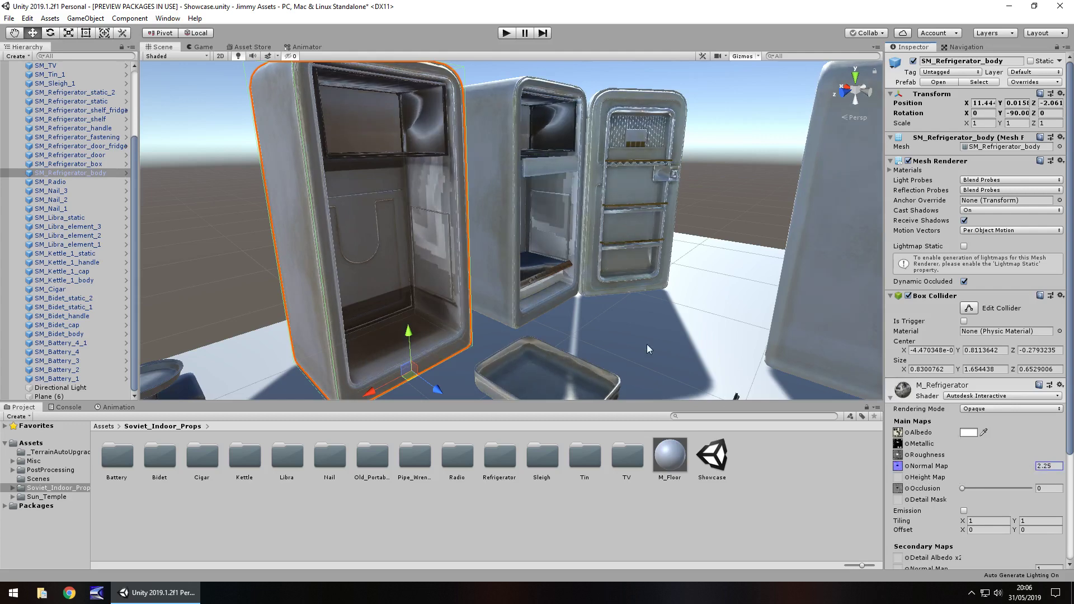
- Locate the refrigerator material's normal map texture, enable Create from Grayscale in its import settings and apply it
click(897, 466)
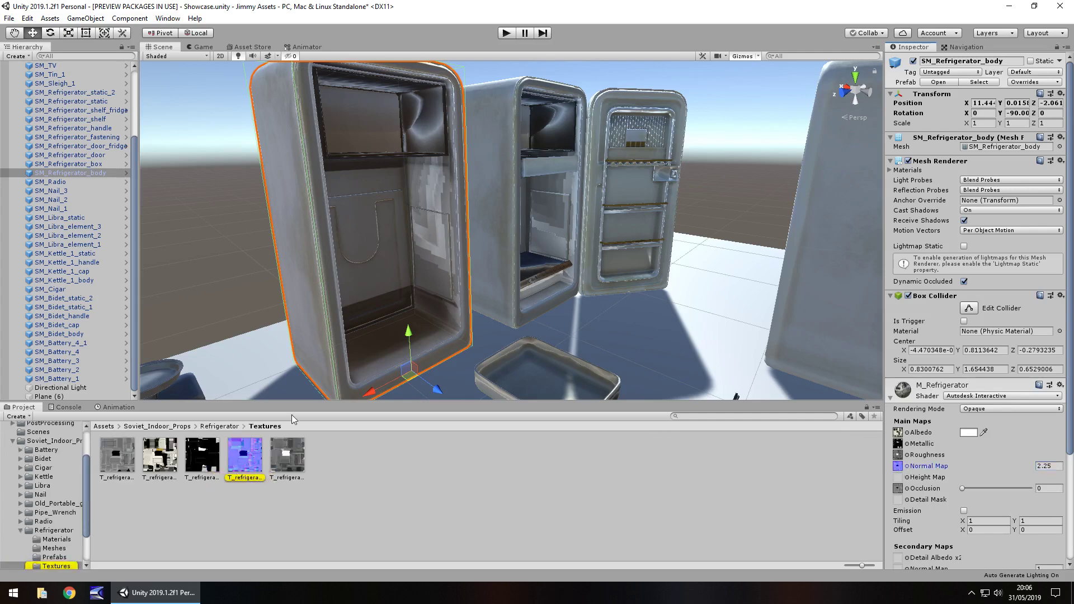
click(245, 456)
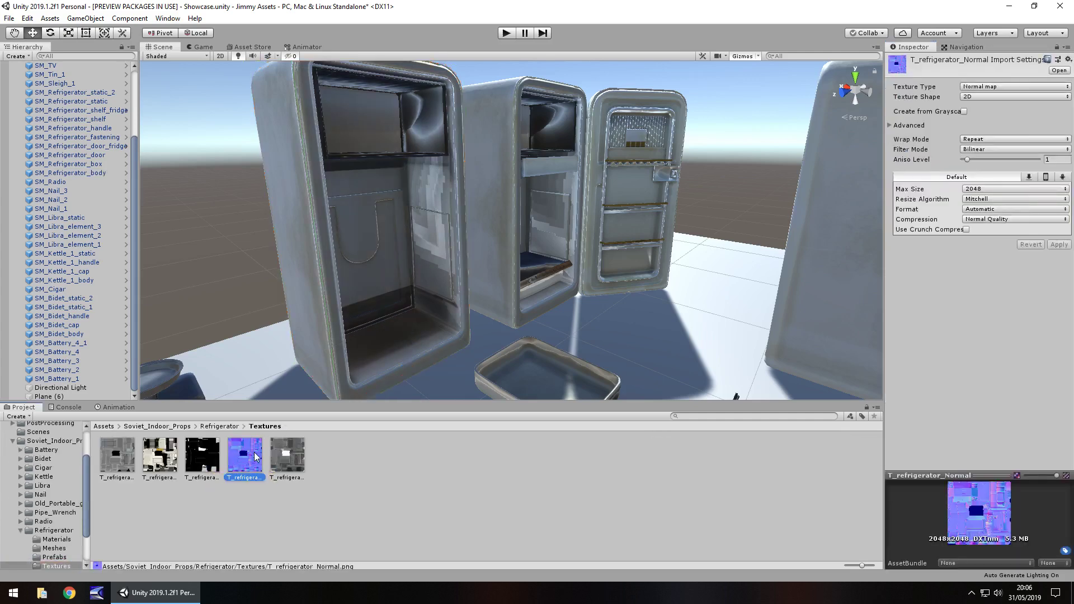
click(964, 111)
click(1058, 265)
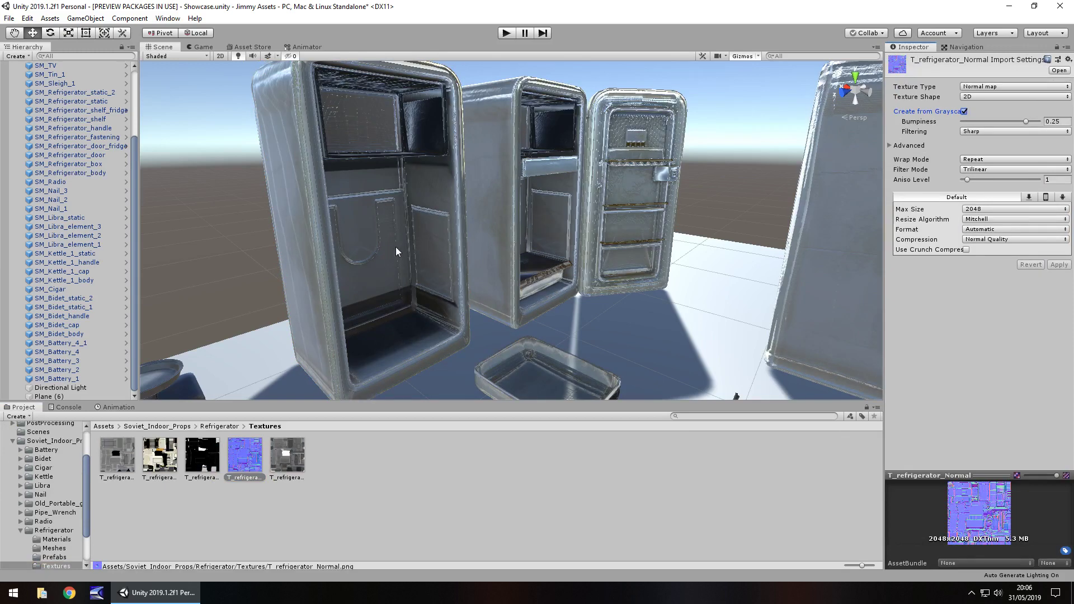
- Enable and apply Create from Grayscale on the T_Bidet_nrm normal map used by the milk can's M_bidet material
right_drag(395, 238, 434, 223)
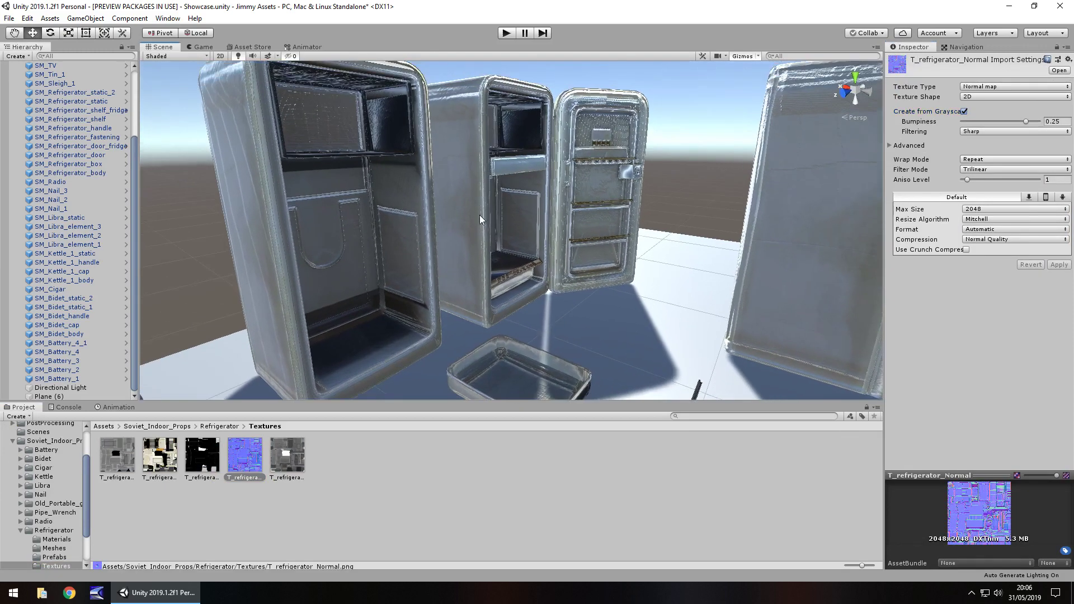
right_drag(596, 220, 689, 237)
right_drag(487, 231, 484, 288)
click(483, 288)
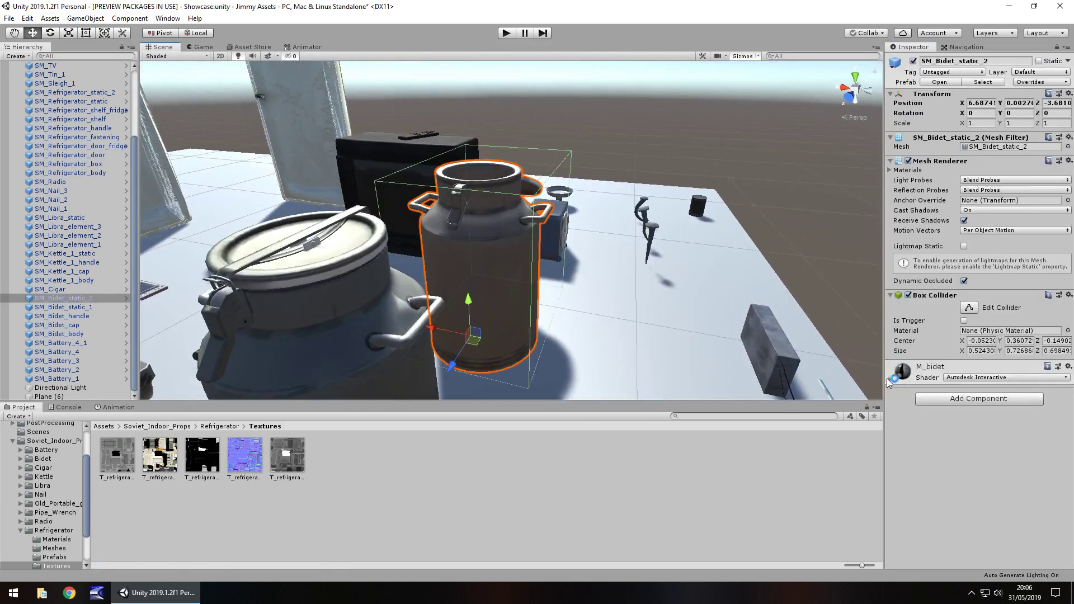
click(900, 399)
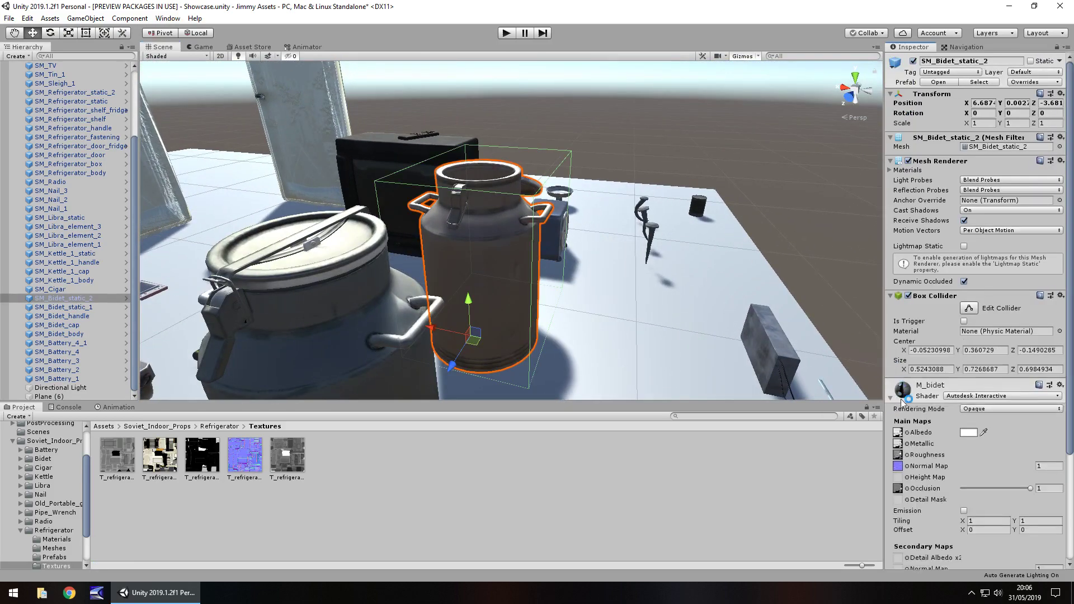
click(898, 466)
click(236, 453)
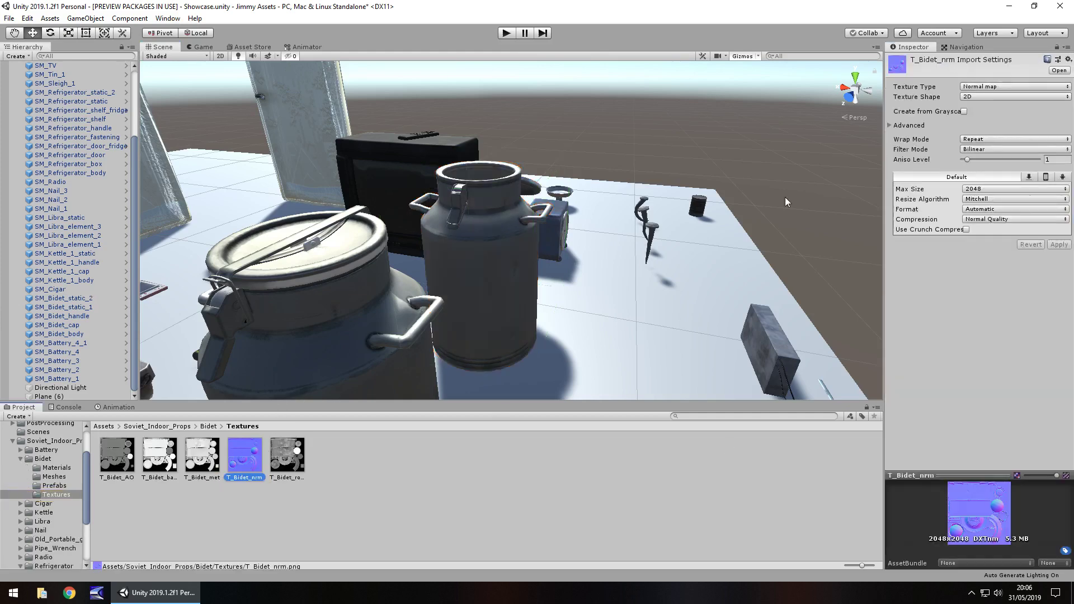
click(964, 112)
click(1054, 264)
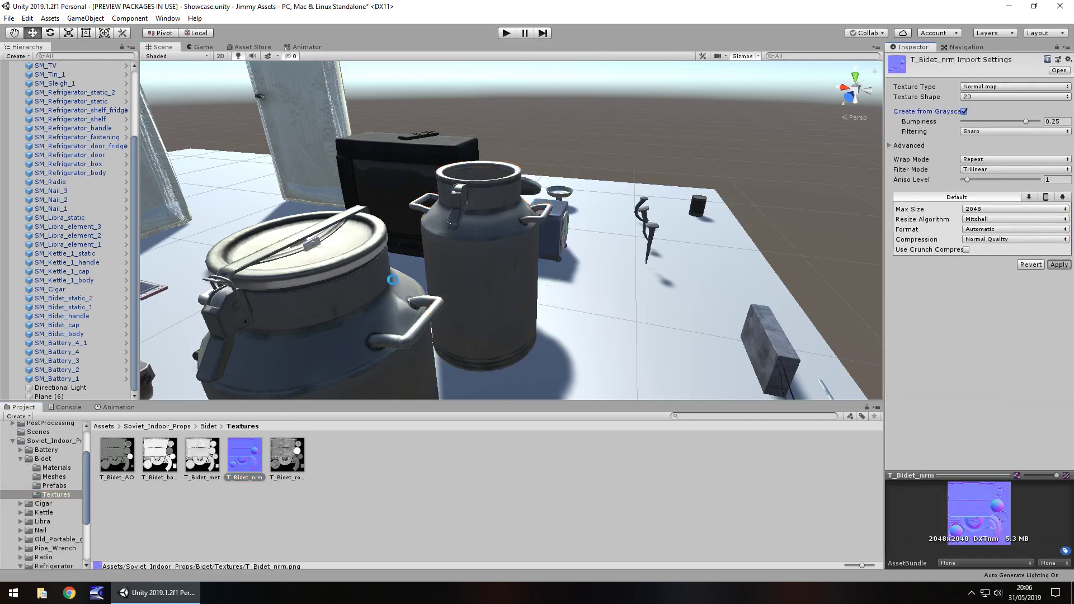
- Enable and apply Create from Grayscale on the T_Libra_Normal texture used by the blue weighing scale's M_Libra material
right_drag(500, 263, 562, 297)
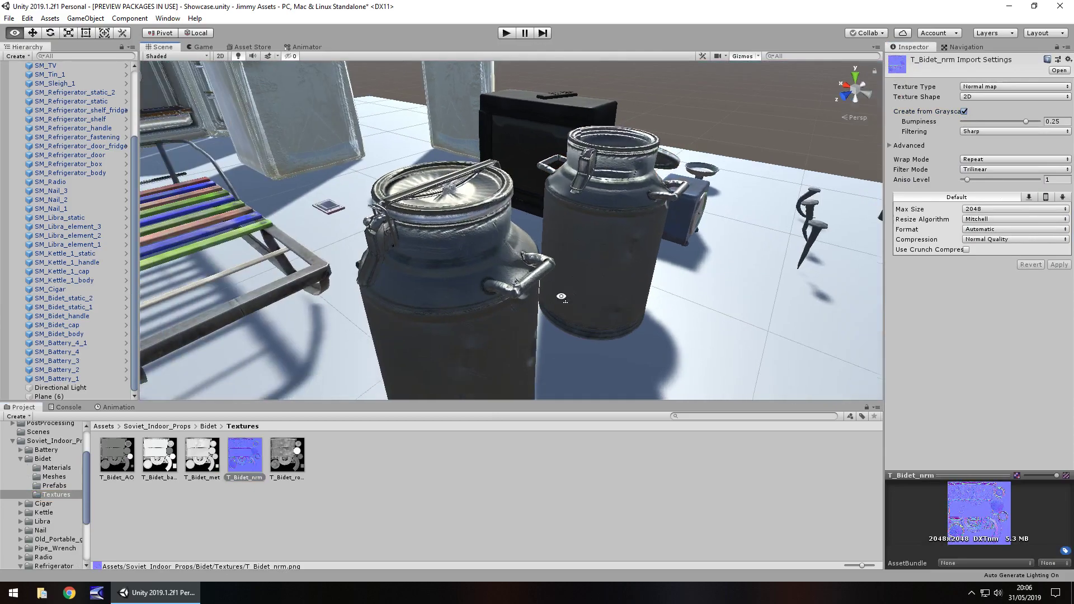
scroll(548, 257, down, 4)
right_drag(548, 258, 516, 251)
middle_drag(447, 280, 479, 256)
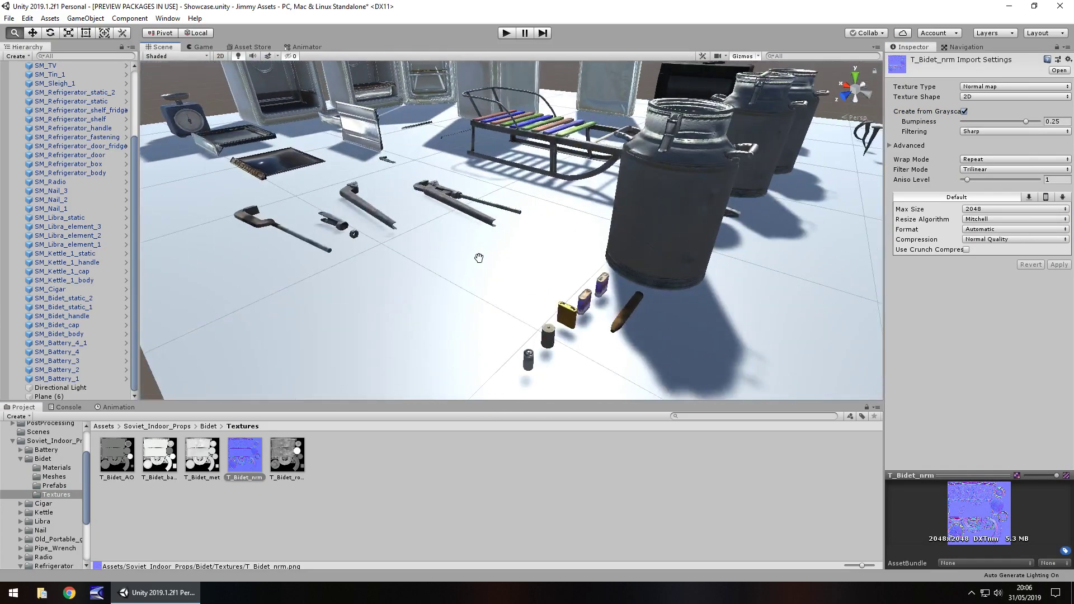
right_drag(358, 251, 365, 213)
click(371, 222)
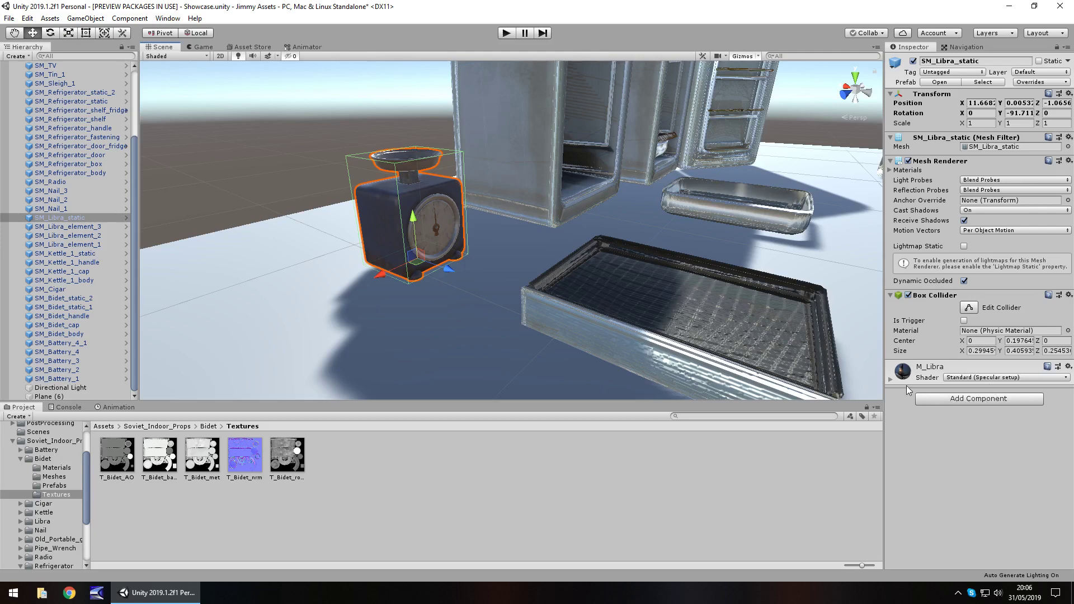
click(889, 380)
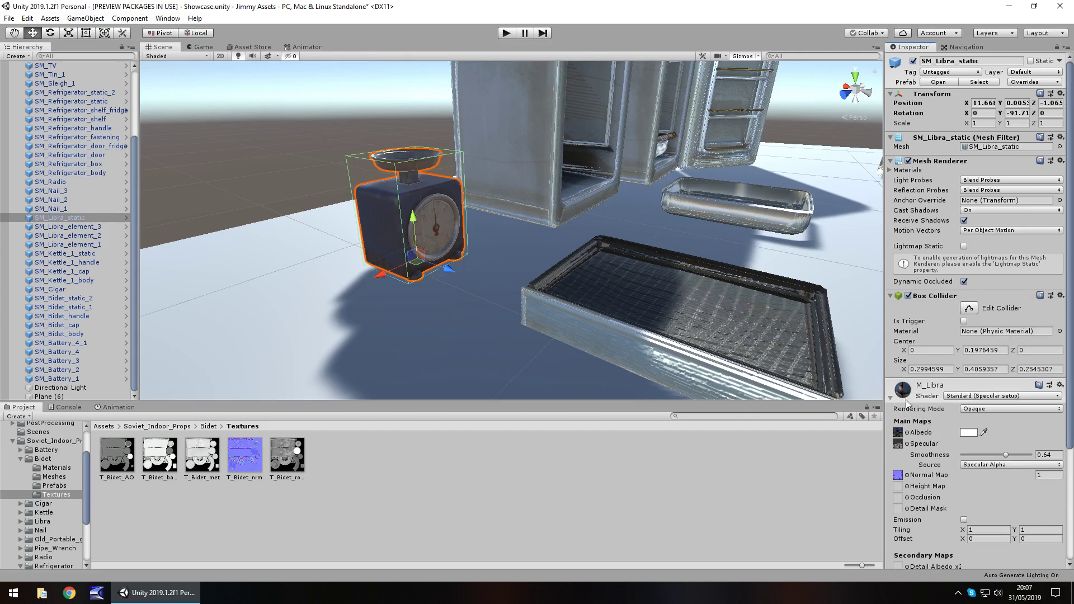
scroll(954, 434, down, 3)
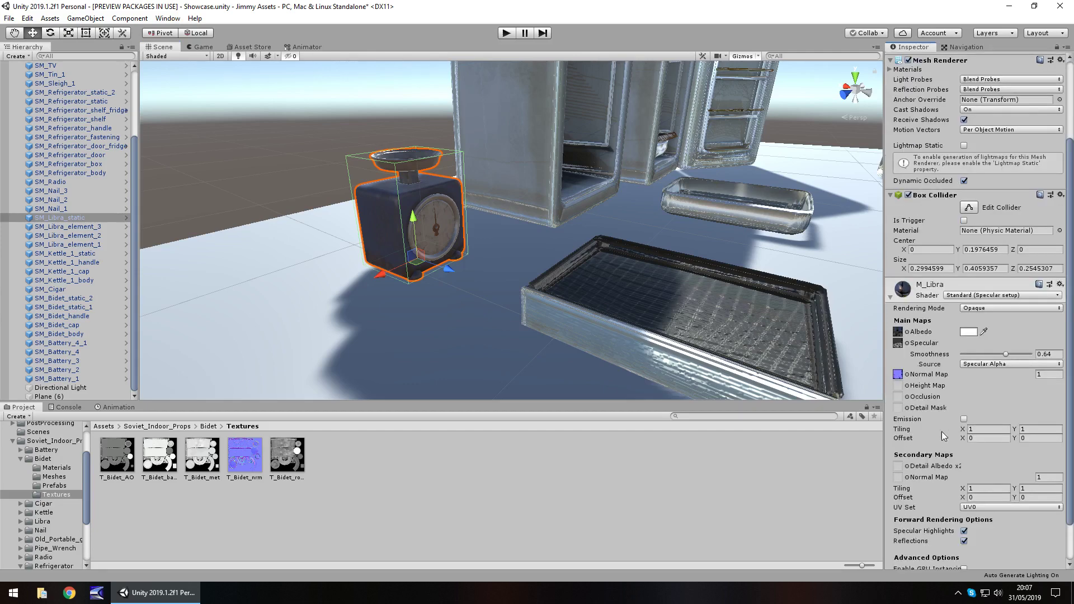
click(897, 374)
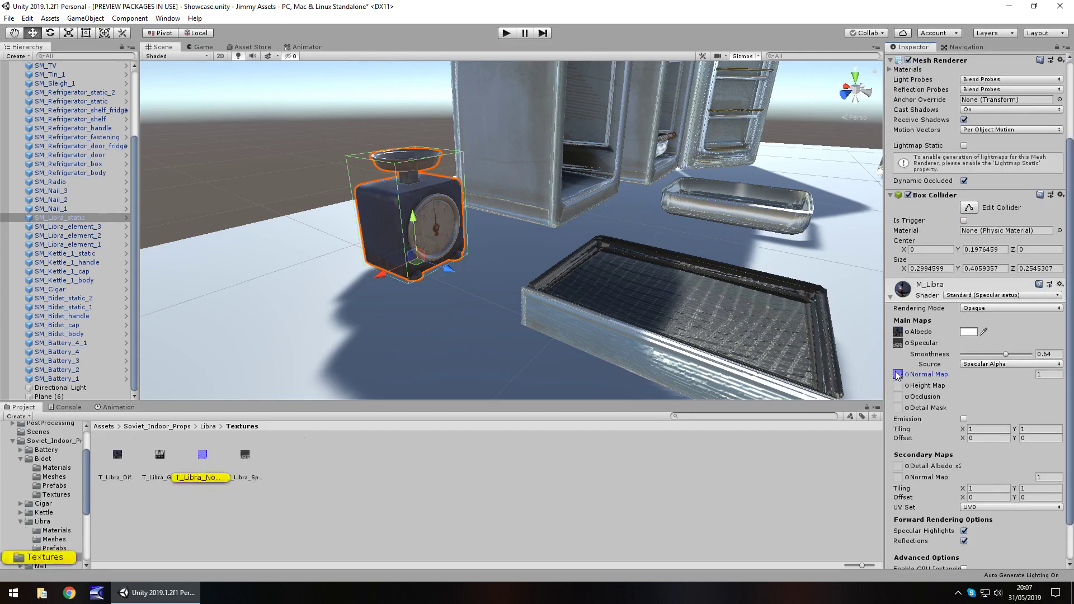
click(202, 455)
click(964, 111)
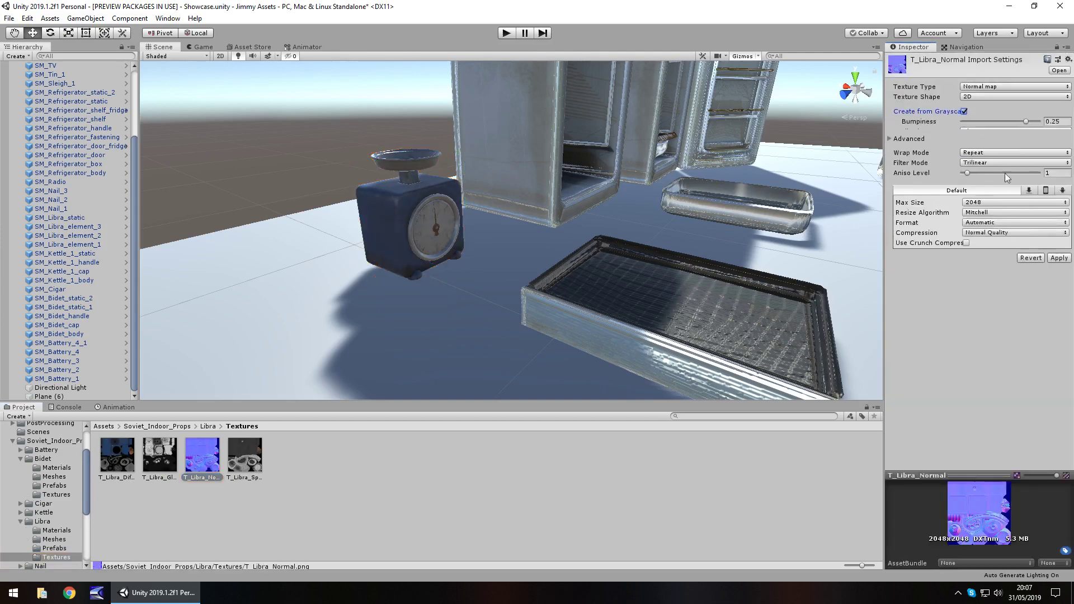
click(1058, 265)
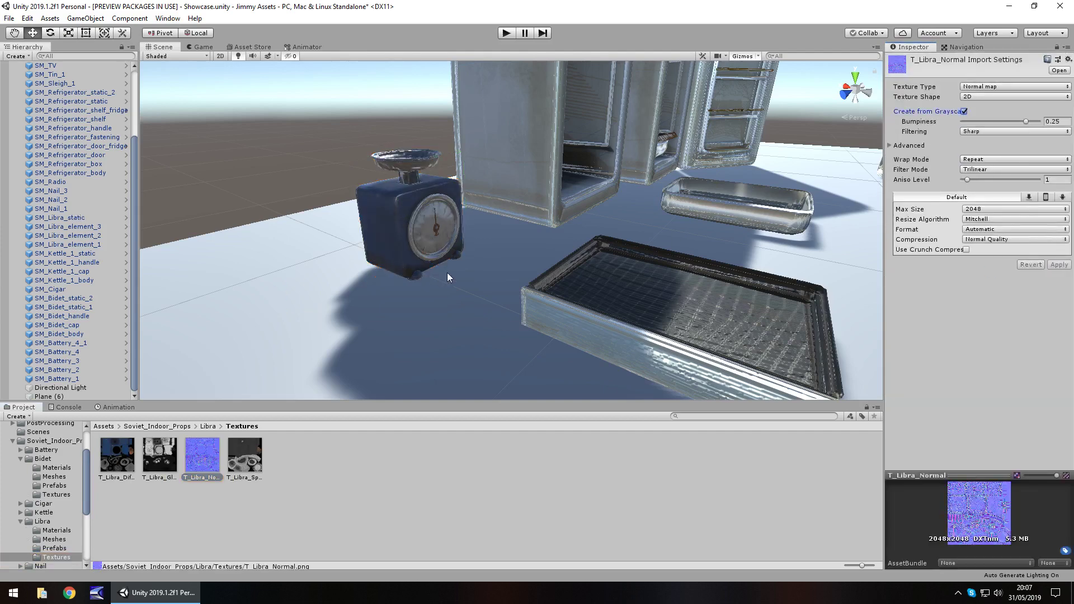
- Set the smoothness source of the weighing scale's M_Libra material to Albedo Alpha
click(412, 201)
click(984, 464)
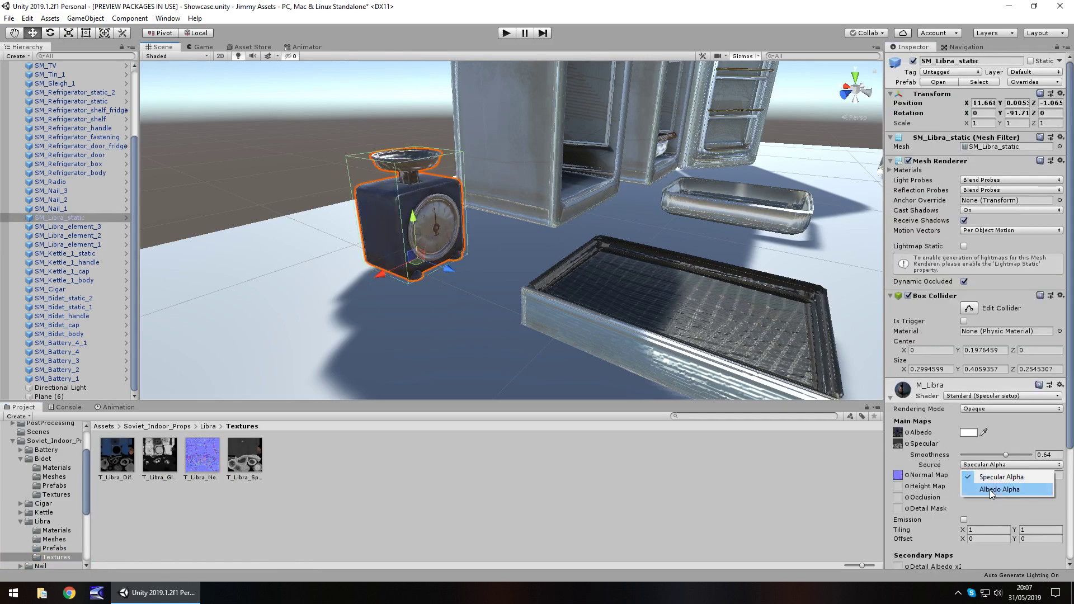
click(989, 489)
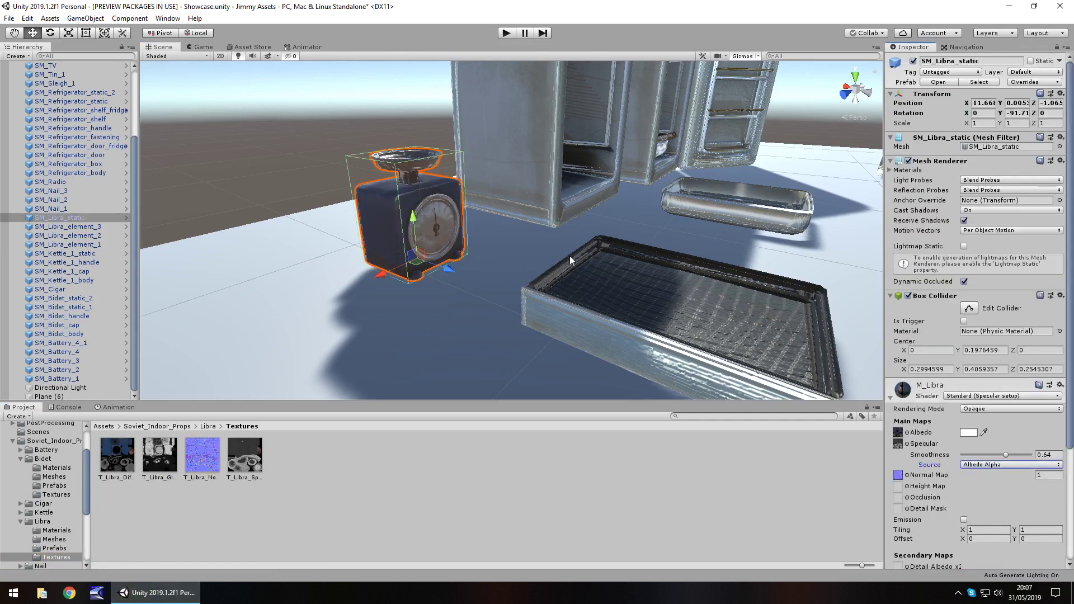
middle_drag(570, 256, 556, 261)
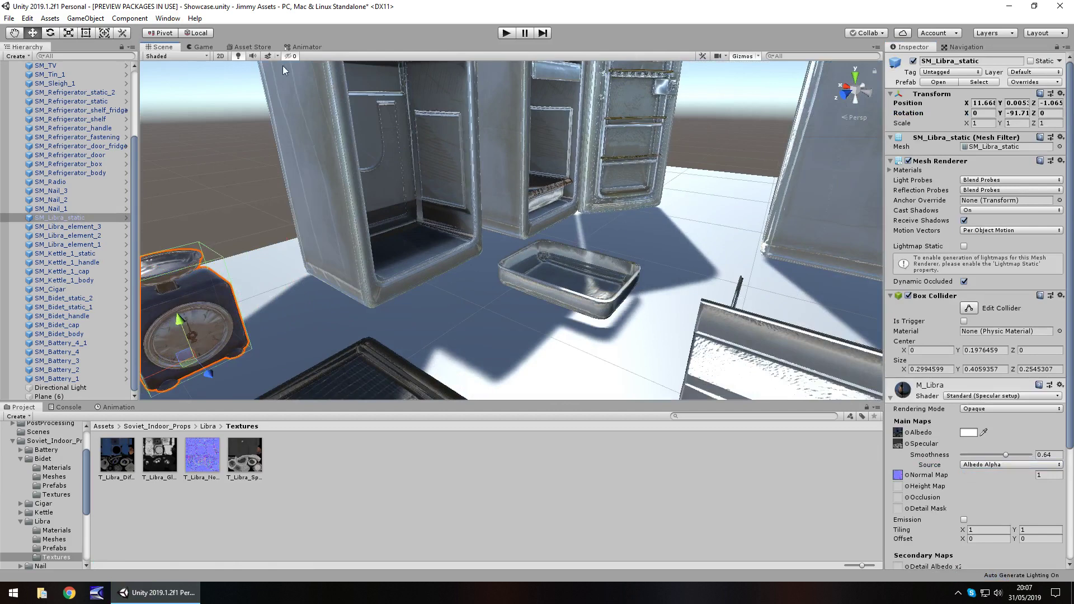
- Compare the Soviet Indoor Props page in the Asset Store with the props in the scene
click(264, 48)
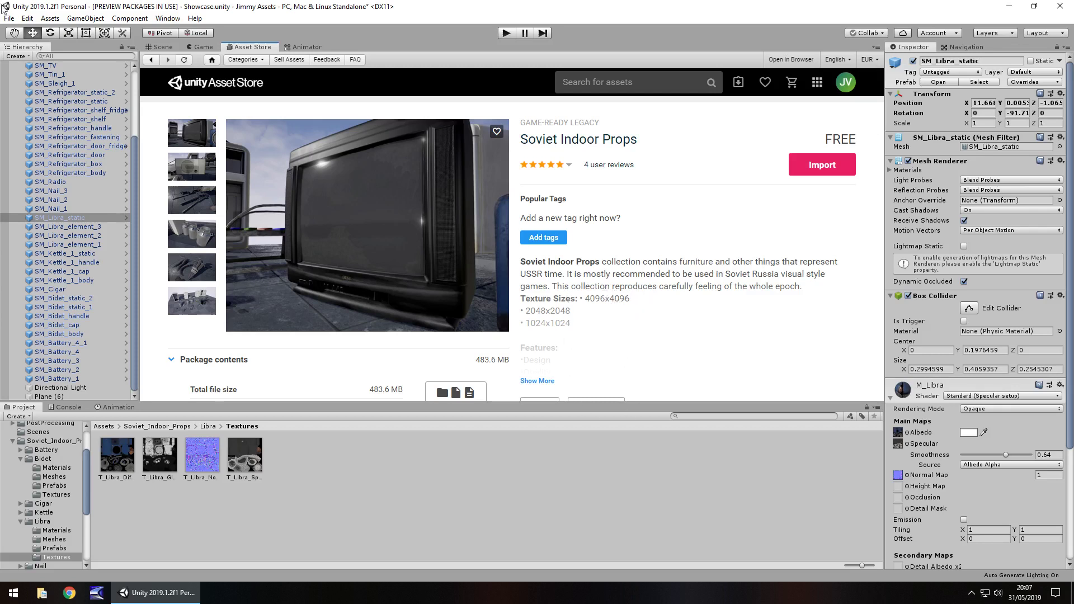
click(164, 48)
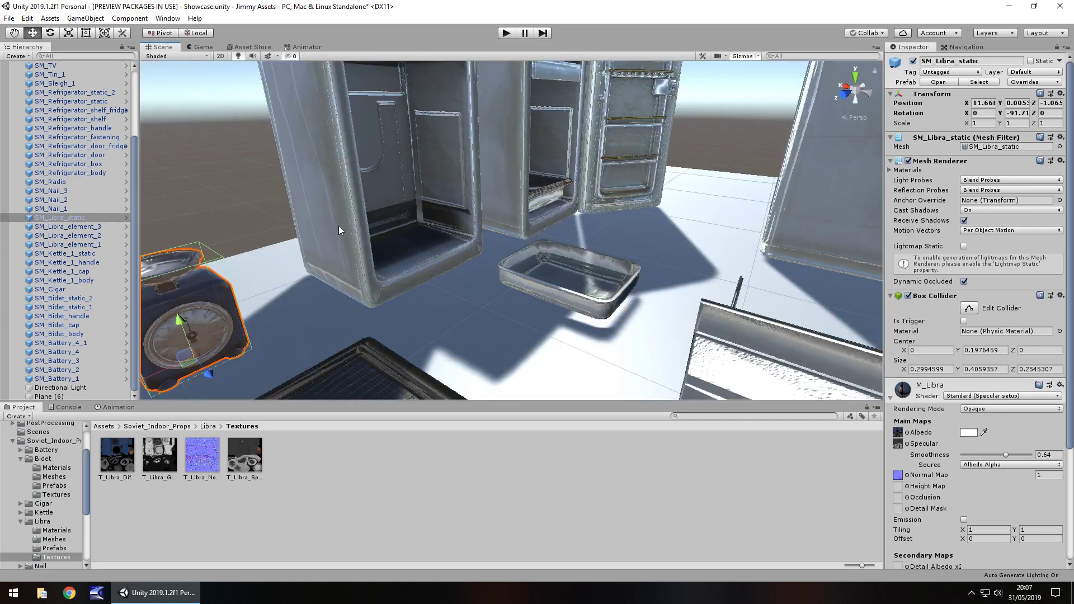
right_drag(432, 220, 548, 234)
middle_drag(548, 235, 556, 249)
click(252, 48)
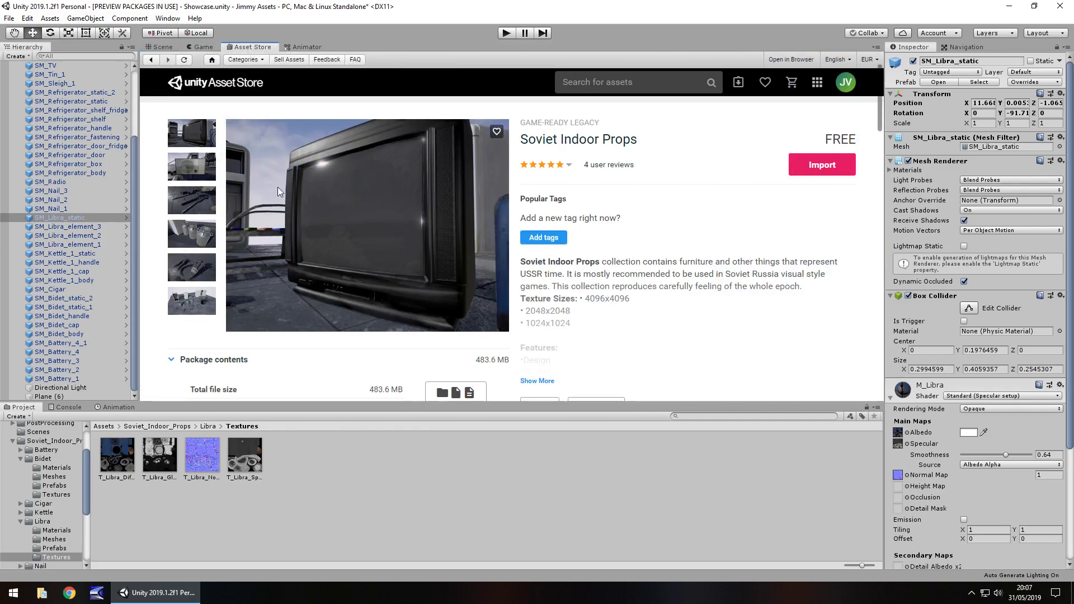
click(167, 47)
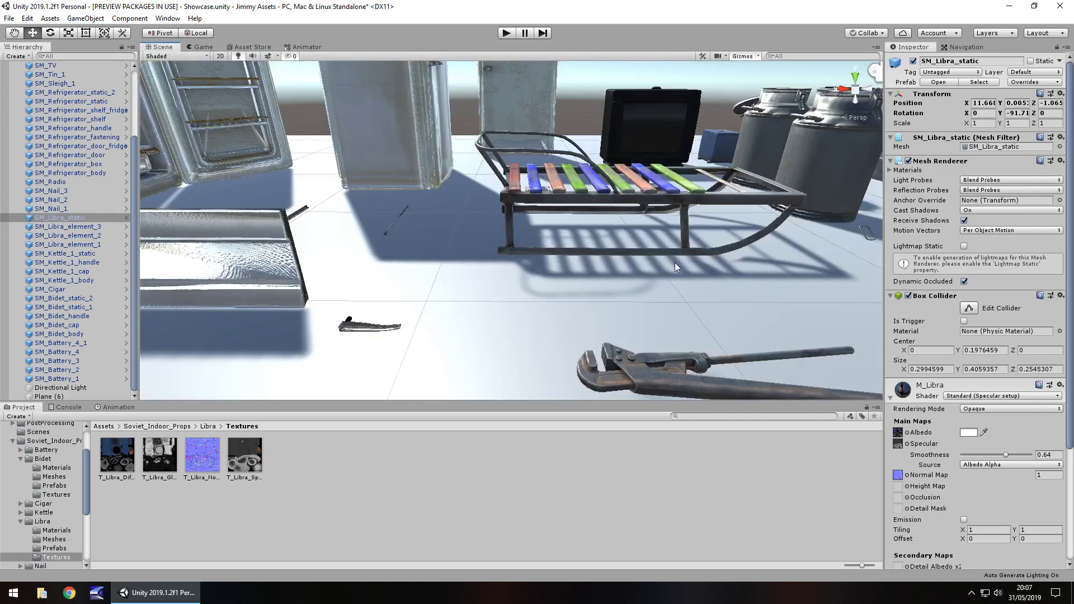
- Select the assembled pipe wrench and inspect the surrounding small props, batteries, milk cans and sleigh in the scene
right_drag(440, 285, 433, 313)
middle_drag(579, 304, 518, 305)
click(538, 340)
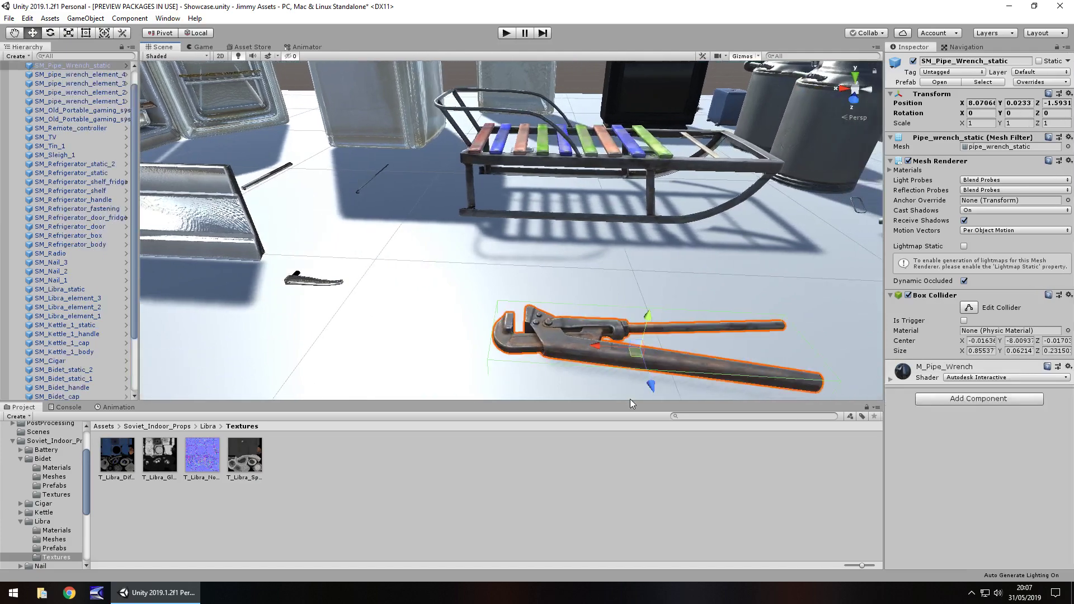
middle_drag(828, 263, 366, 256)
right_drag(368, 259, 310, 221)
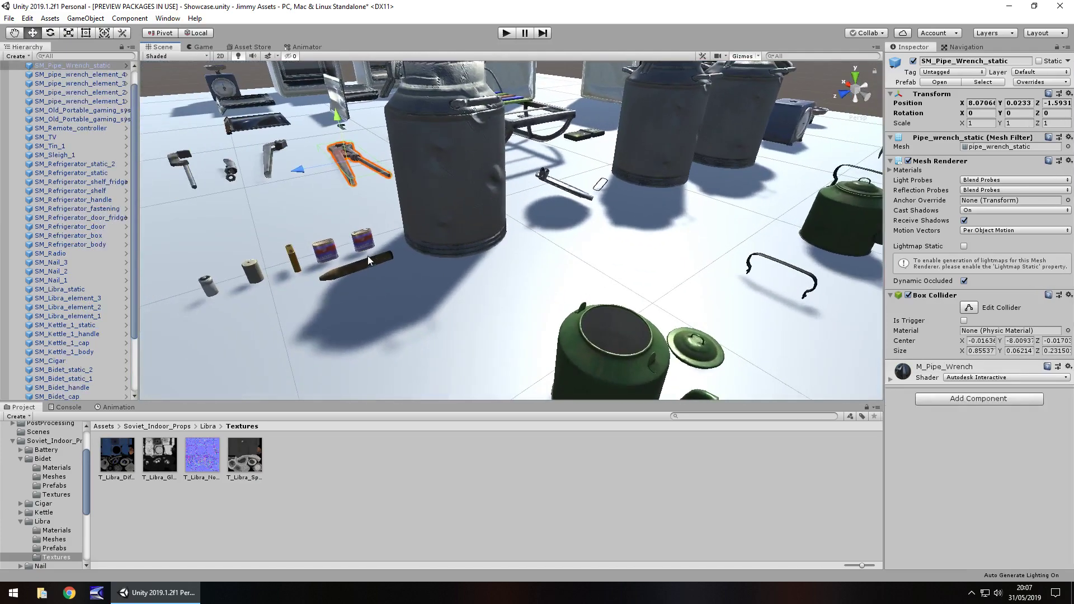
scroll(325, 248, up, 4)
middle_drag(255, 302, 566, 335)
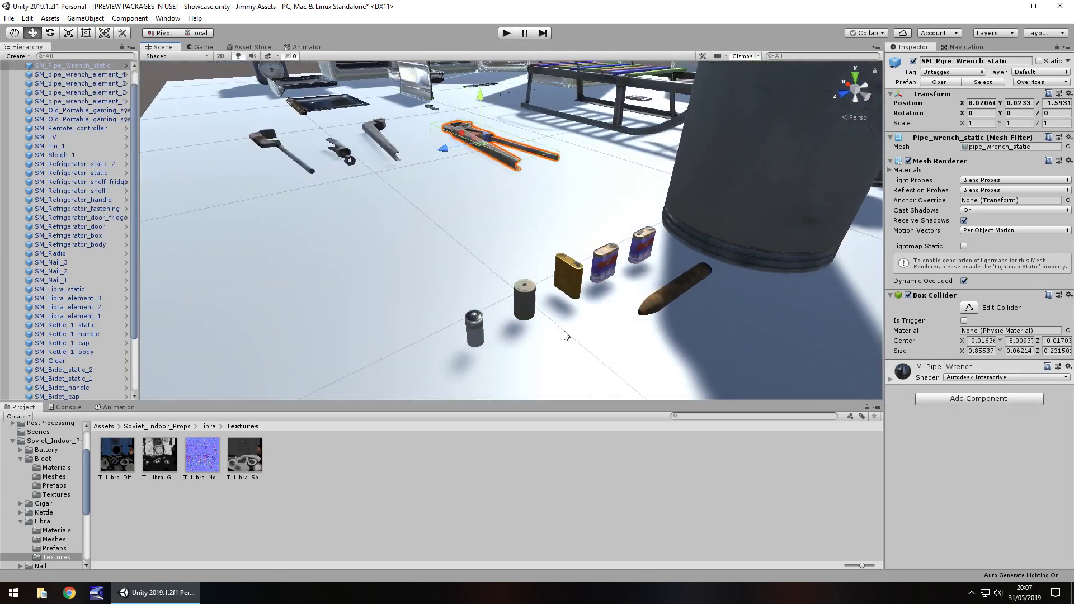
middle_drag(510, 225, 471, 264)
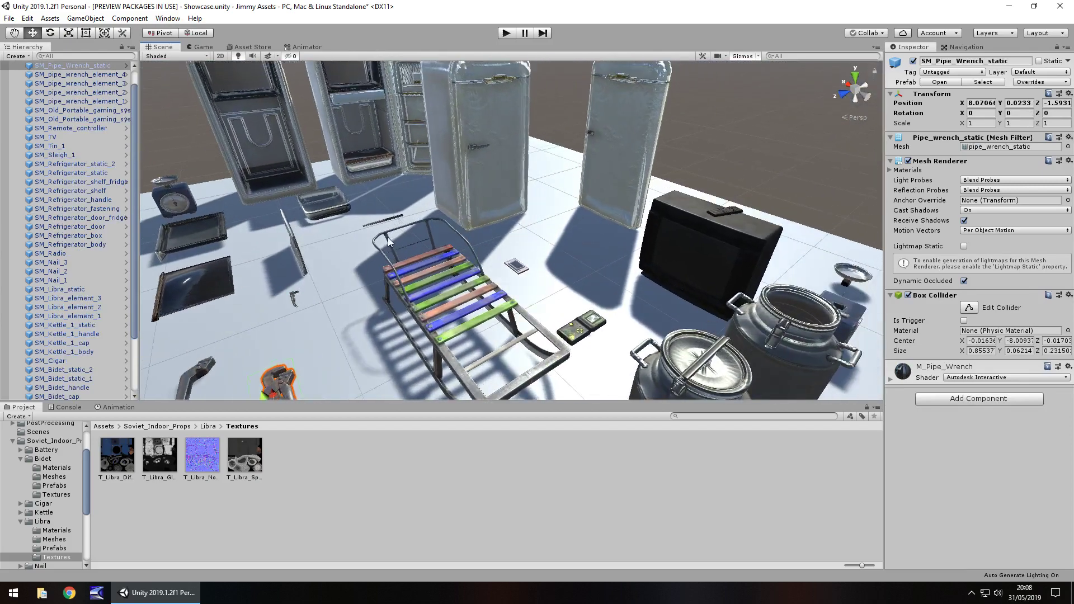
right_drag(390, 242, 494, 241)
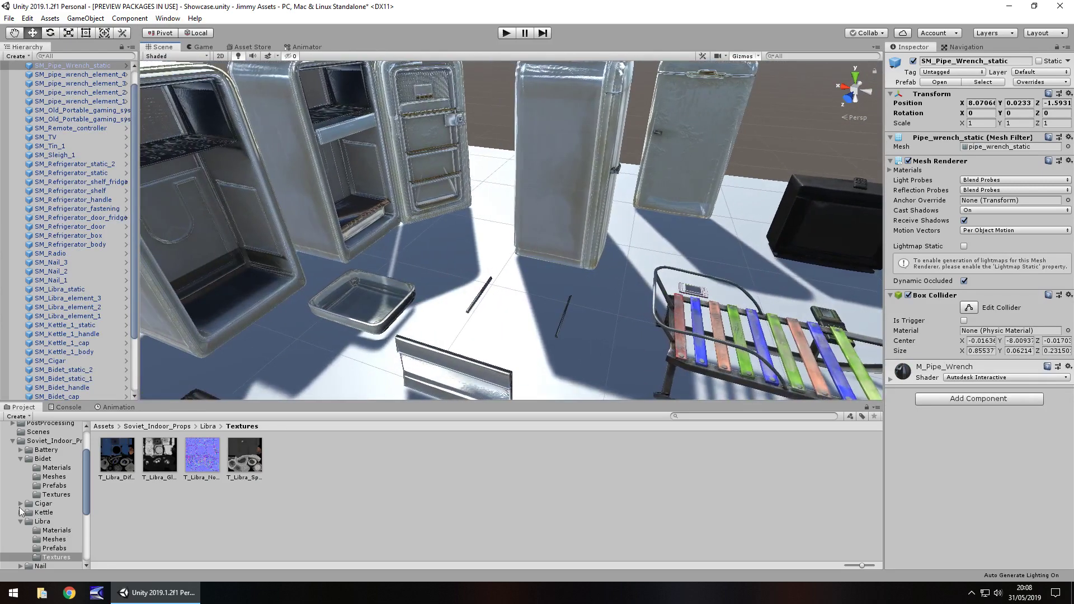
- Collapse the Bidet, Libra and Refrigerator folders and show the contents of the Soviet_Indoor_Props folder
click(21, 459)
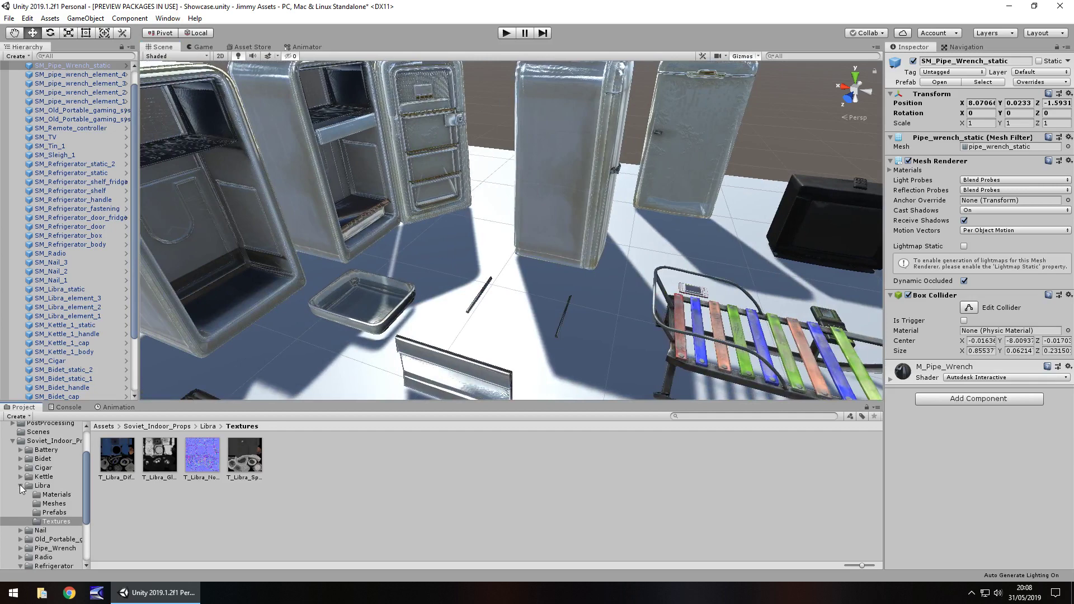
click(21, 486)
click(20, 530)
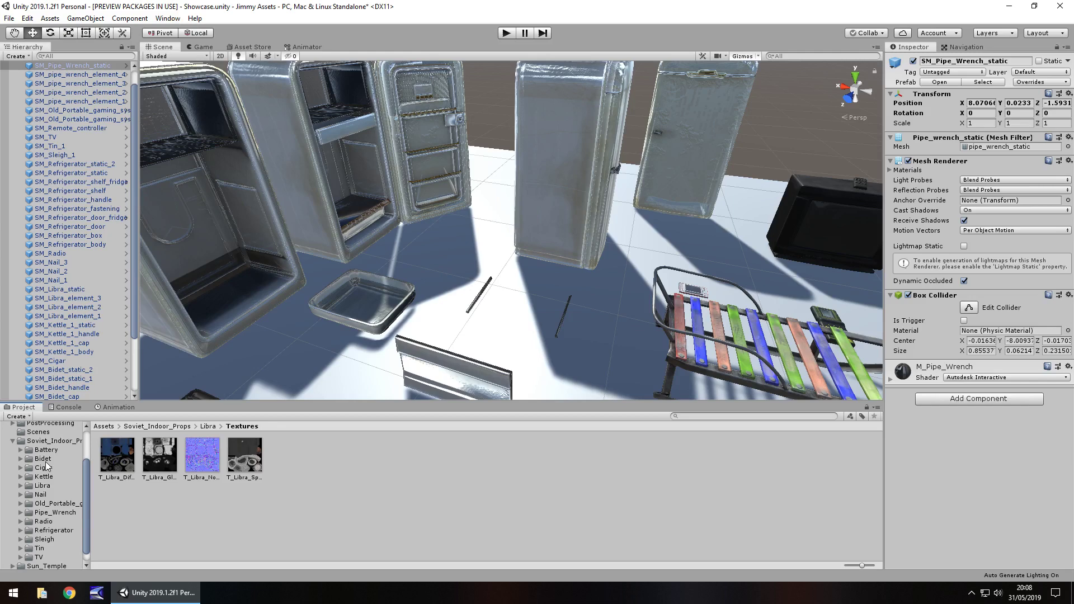
click(55, 442)
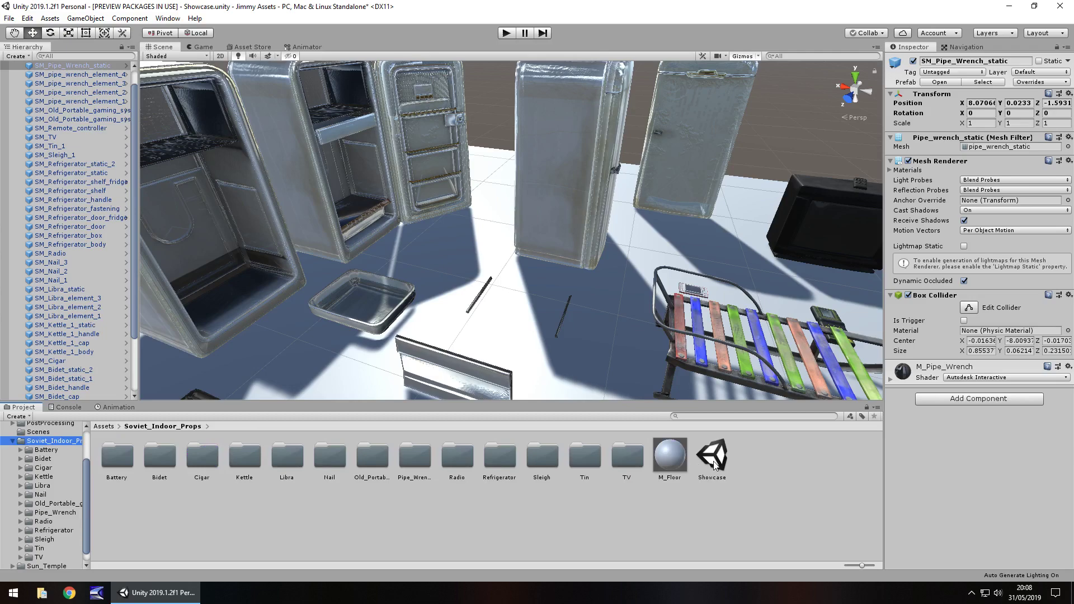
- Examine the refrigerators, sleigh, TV and milk cans in the scene from near and far
right_drag(425, 257, 498, 270)
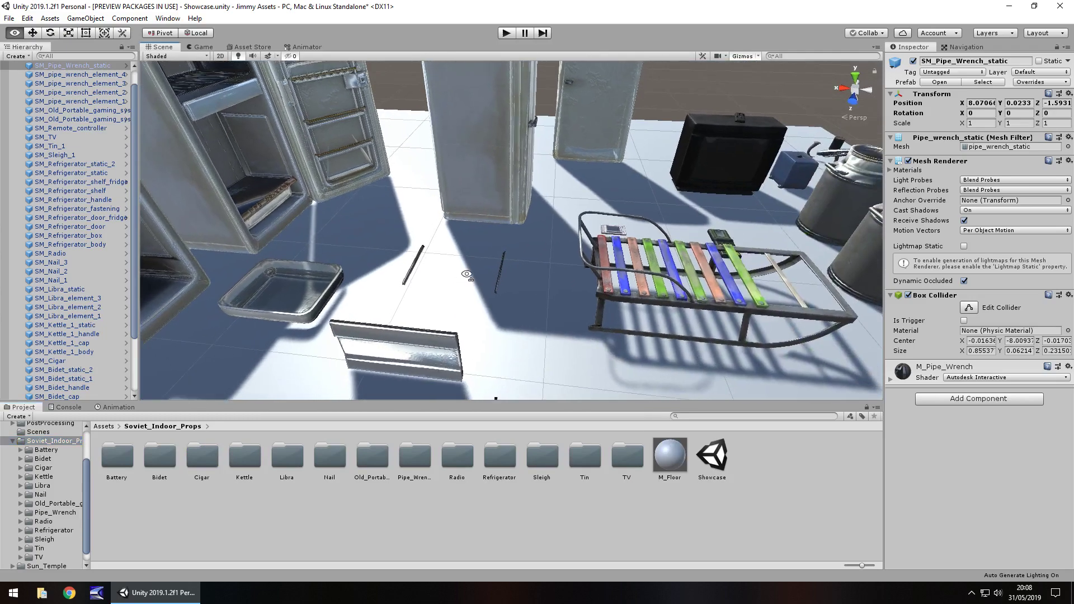
scroll(473, 277, down, 4)
middle_drag(464, 280, 444, 274)
right_drag(619, 307, 553, 299)
key(d)
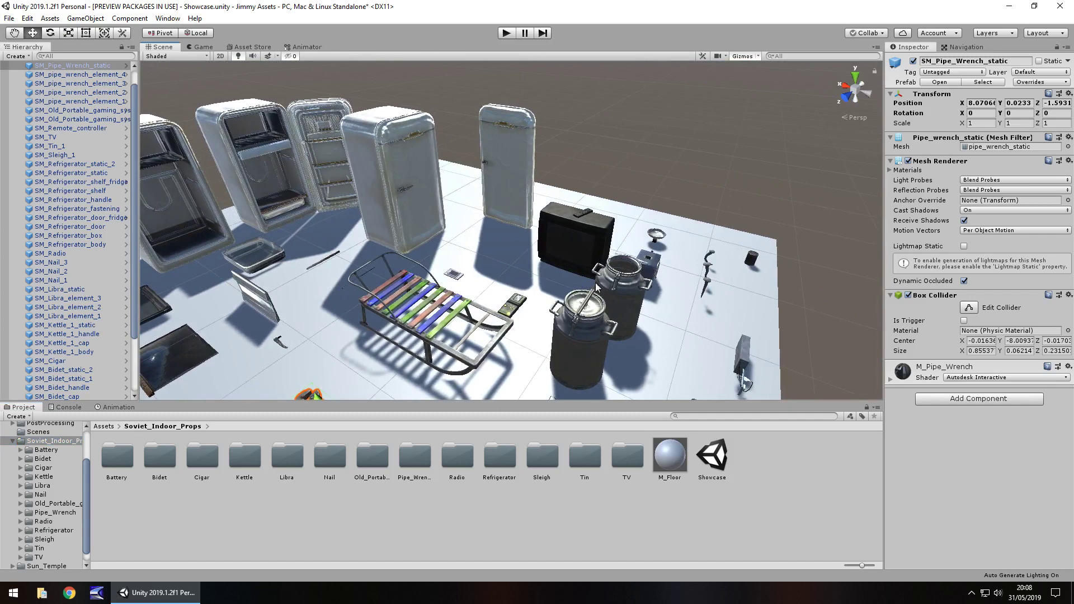
scroll(495, 313, up, 5)
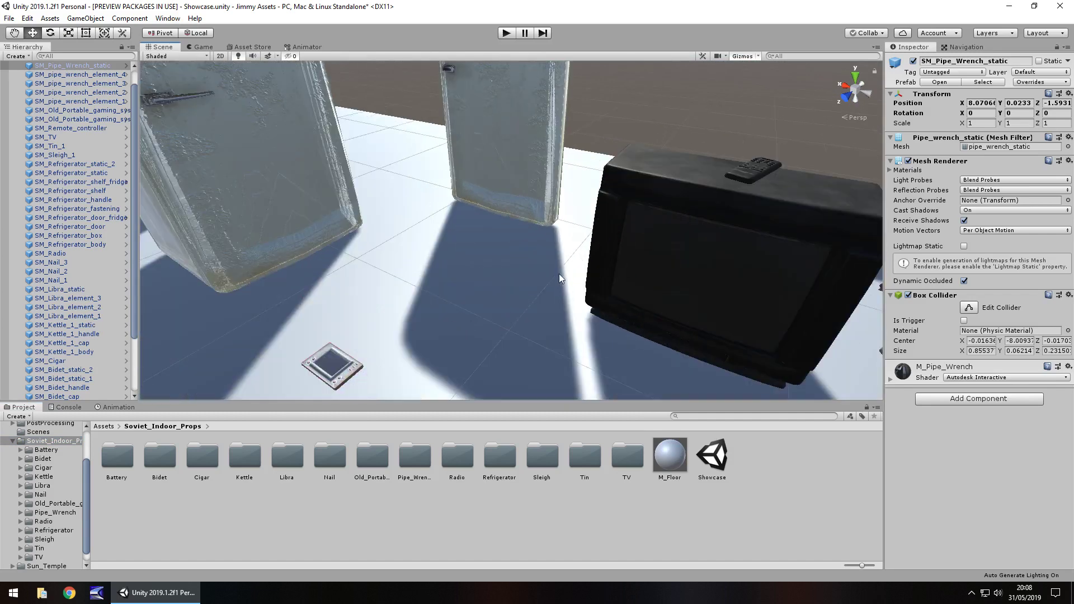
right_drag(559, 273, 478, 284)
click(511, 320)
click(478, 284)
right_drag(626, 261, 515, 197)
click(419, 233)
scroll(564, 181, down, 5)
scroll(563, 197, up, 4)
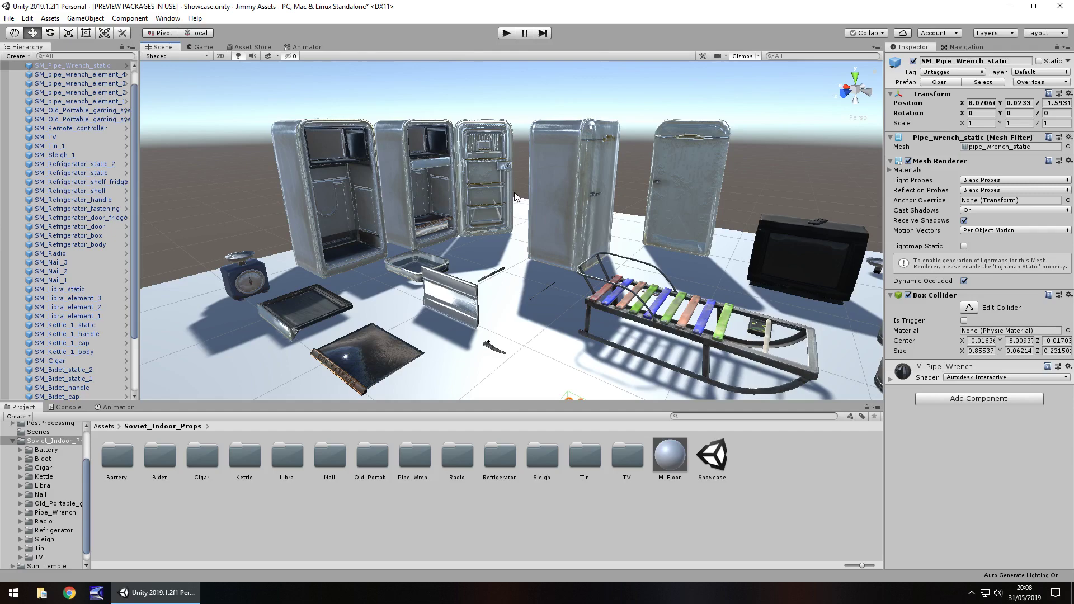
- Examine the pipe wrench parts, refrigerator trays and weighing scale laid out on the floor
key(w)
right_drag(506, 187, 401, 333)
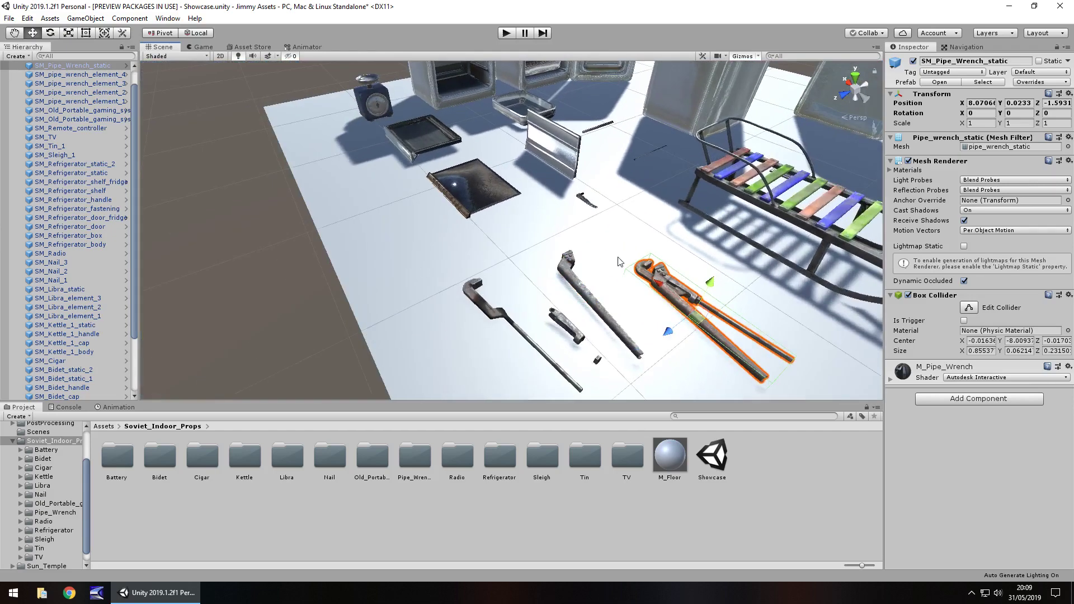
alt+drag(620, 262, 564, 243)
middle_drag(564, 244, 562, 242)
right_drag(645, 315, 609, 262)
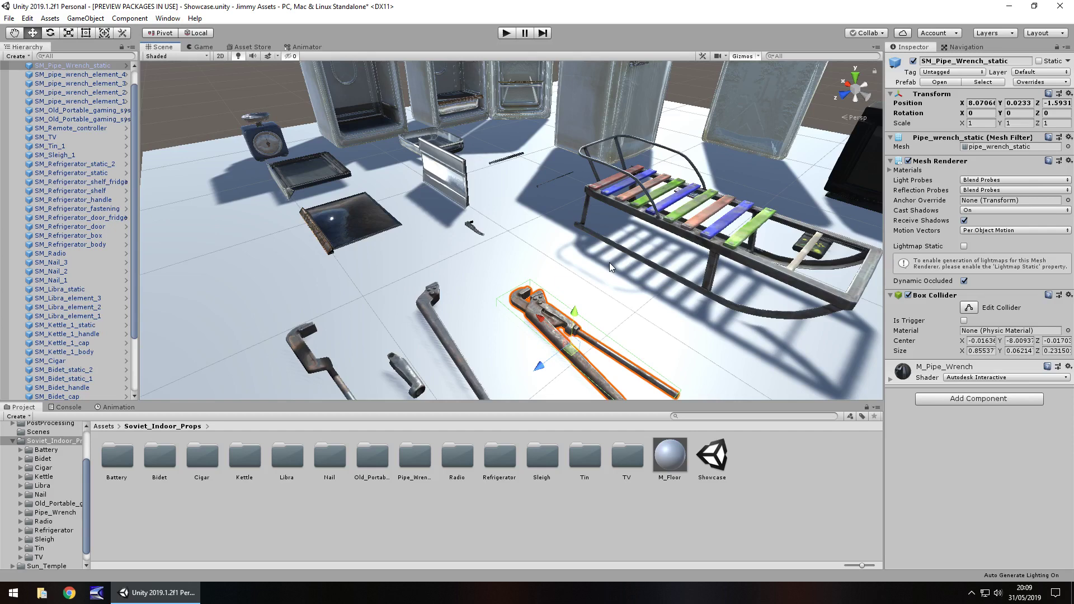
alt+drag(506, 274, 502, 239)
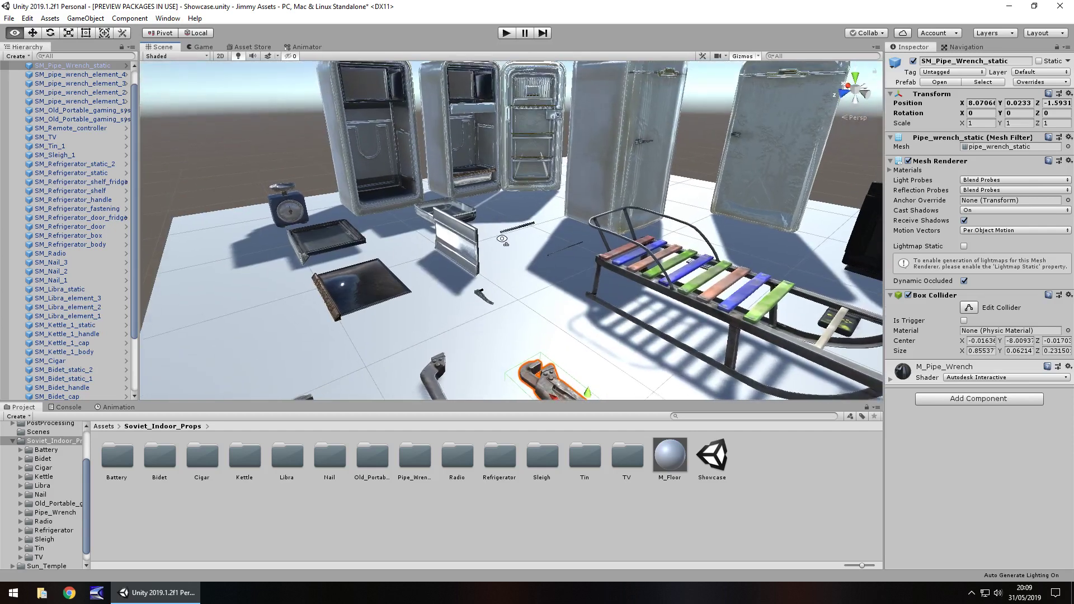